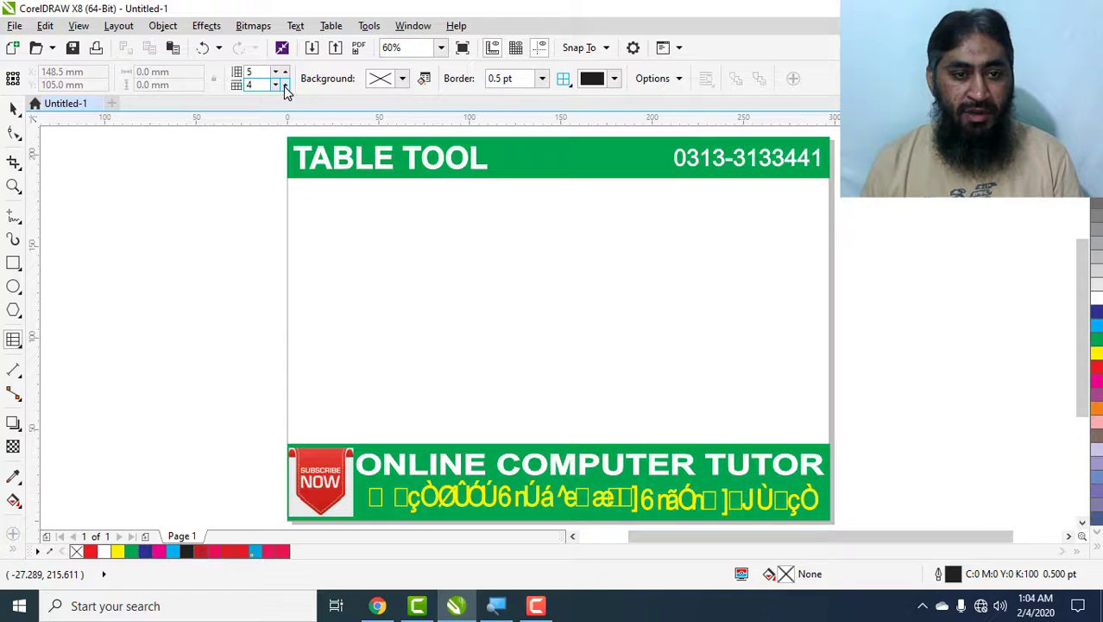
Draw a five-row, five-column table about 193 mm by 96 mm in the page's blank middle area and give it a white background.
drag(351, 216, 710, 391)
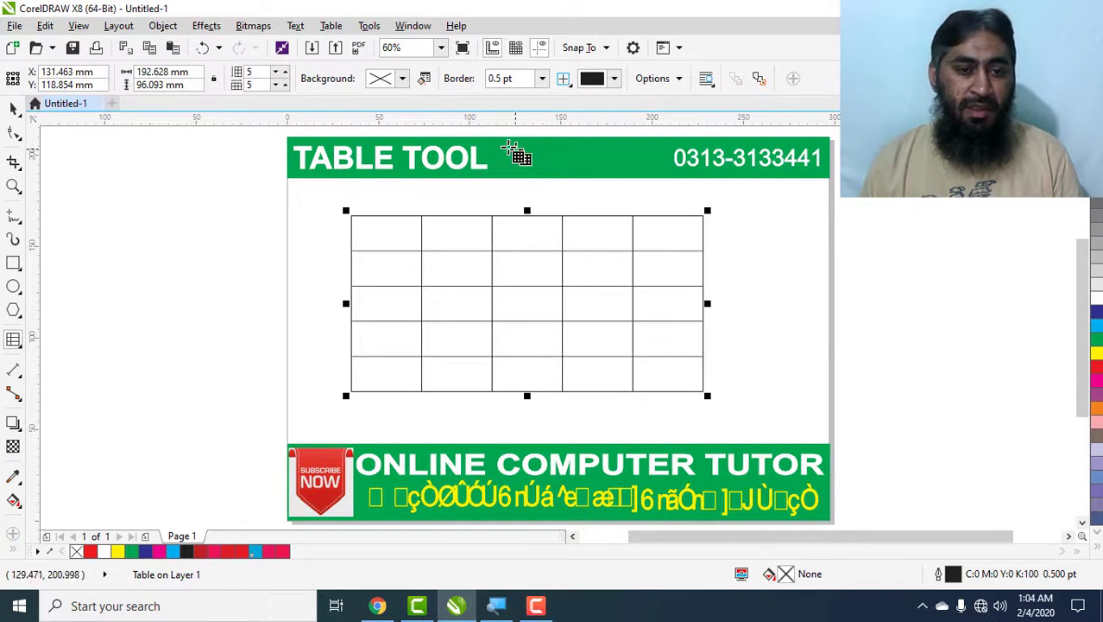
click(401, 79)
click(474, 172)
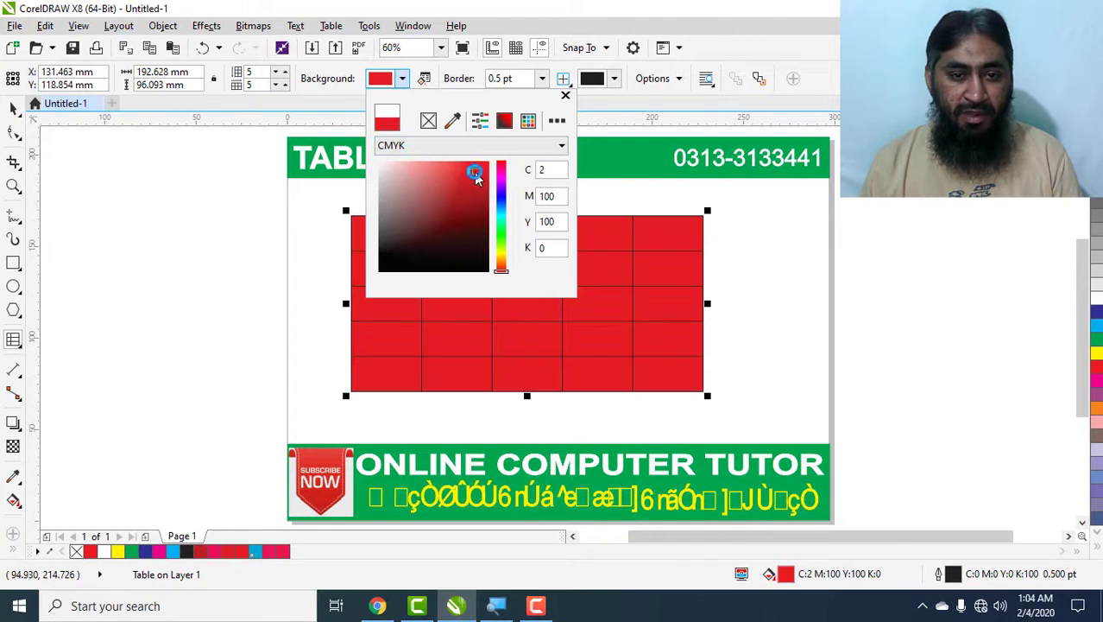
click(380, 162)
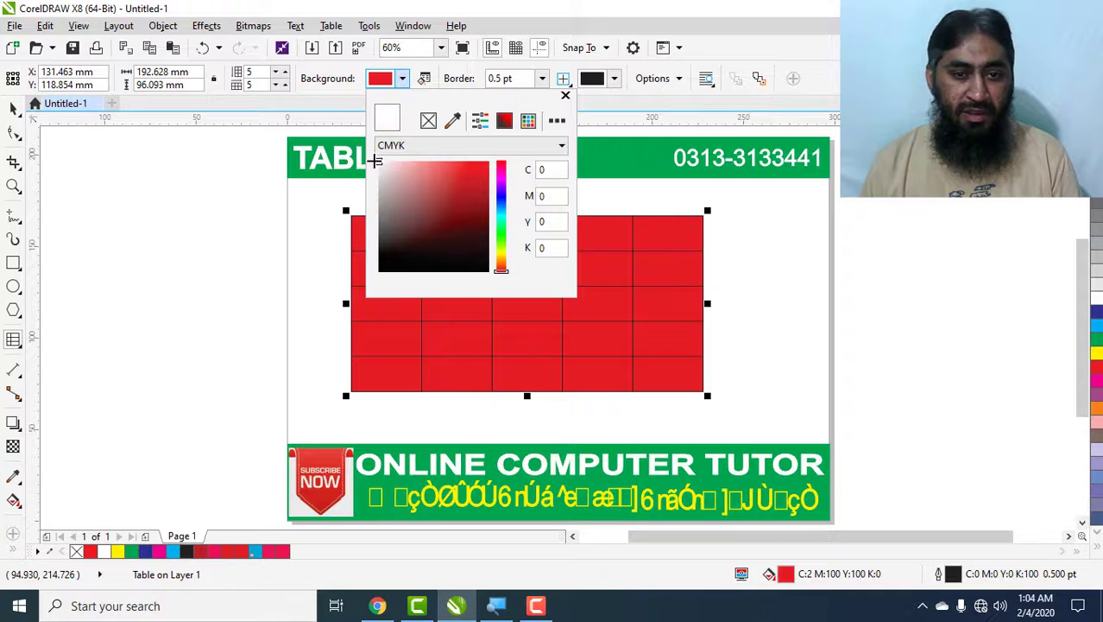
Try a fountain fill from yellow (C4 M7 Y90 K0) to white as the table's background, and undo it.
click(426, 80)
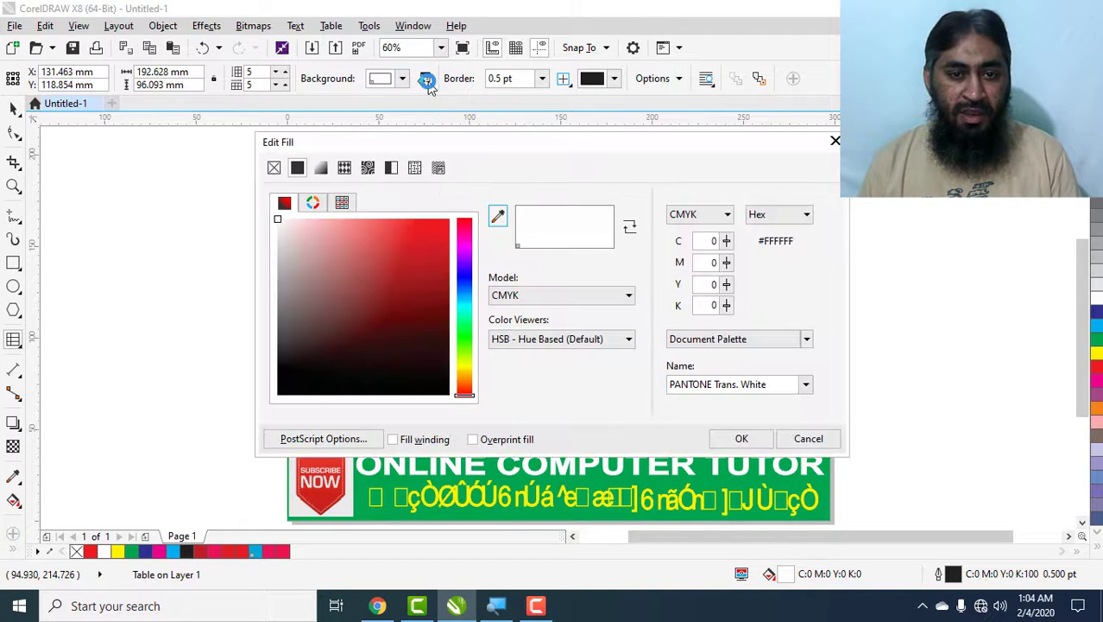
click(320, 167)
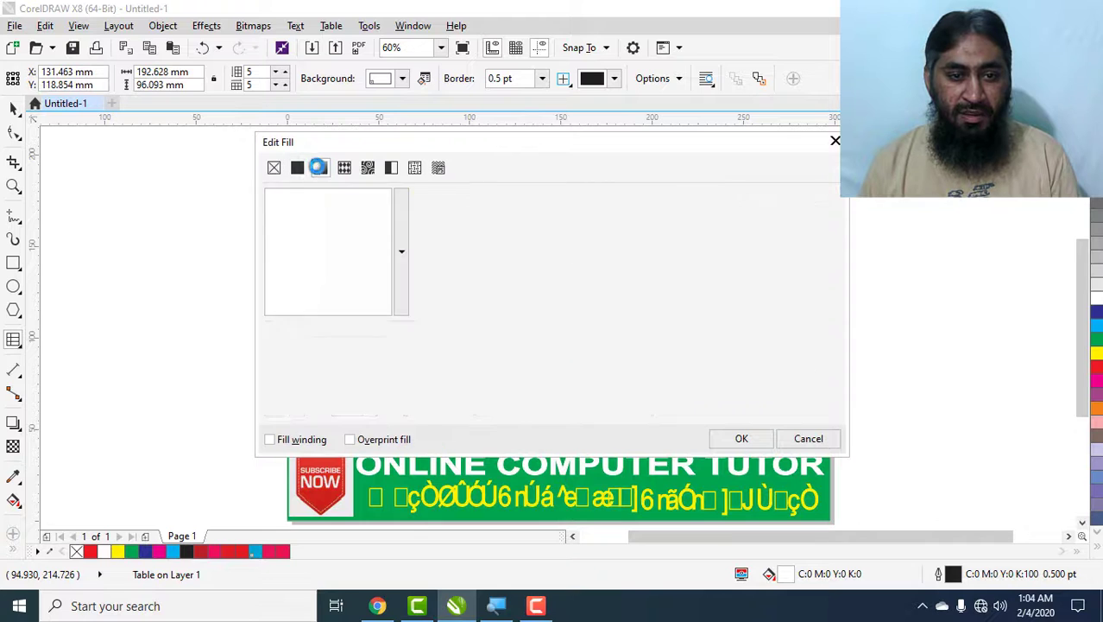
click(269, 335)
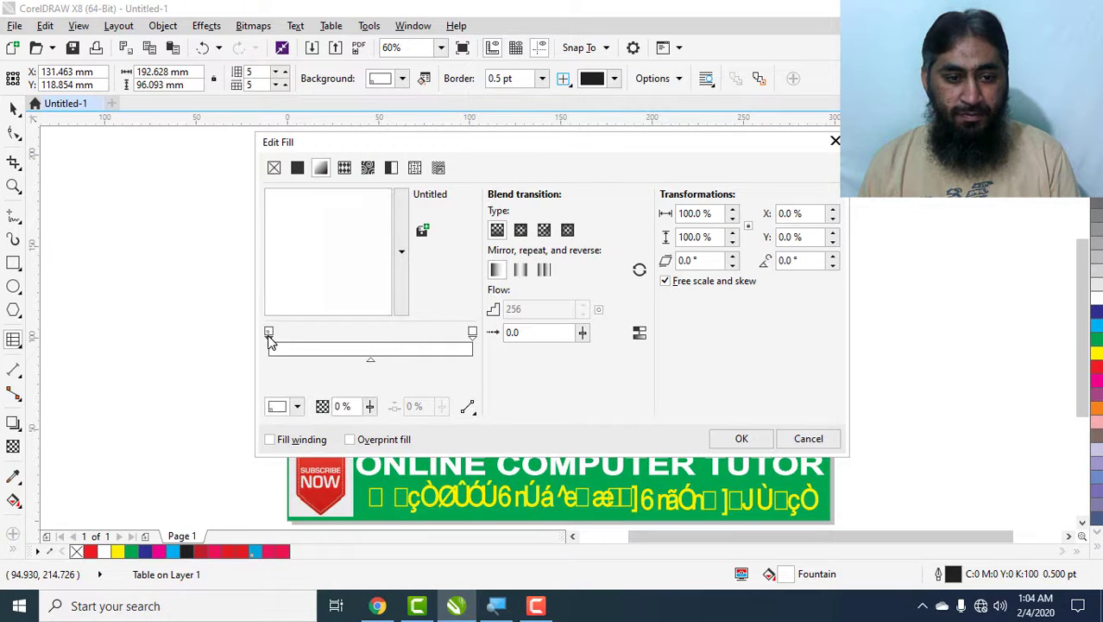
click(296, 408)
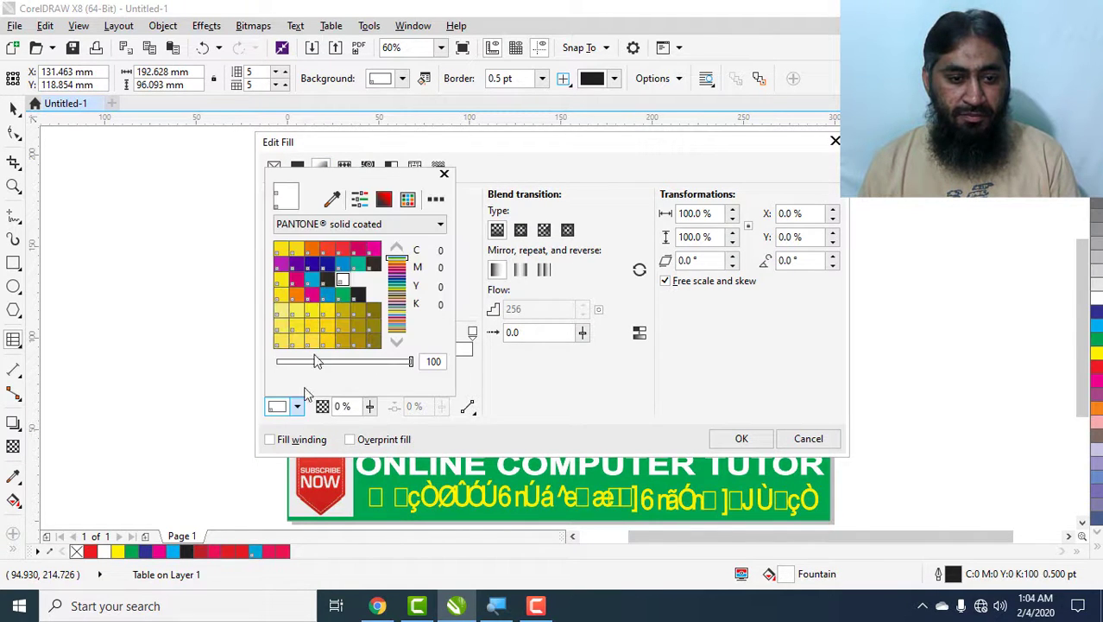
click(321, 339)
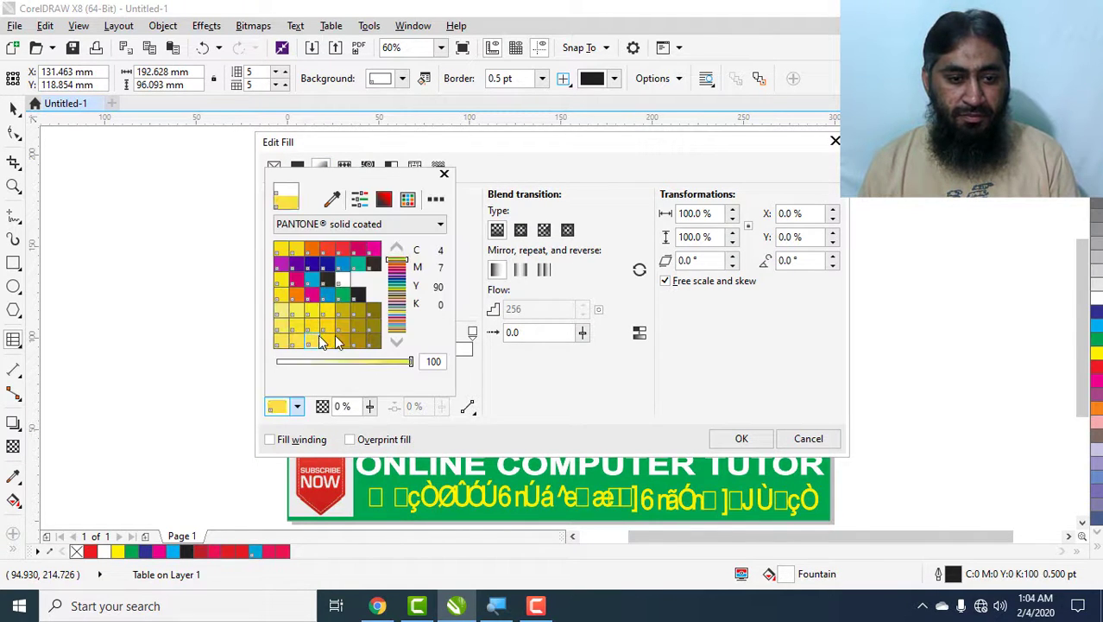
click(472, 335)
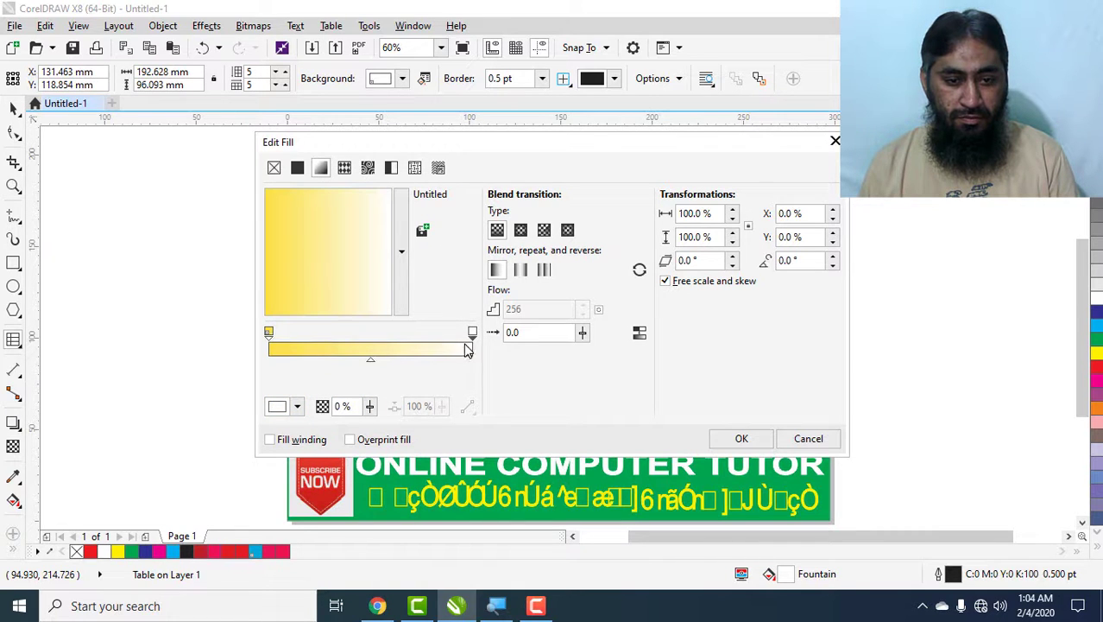
click(740, 438)
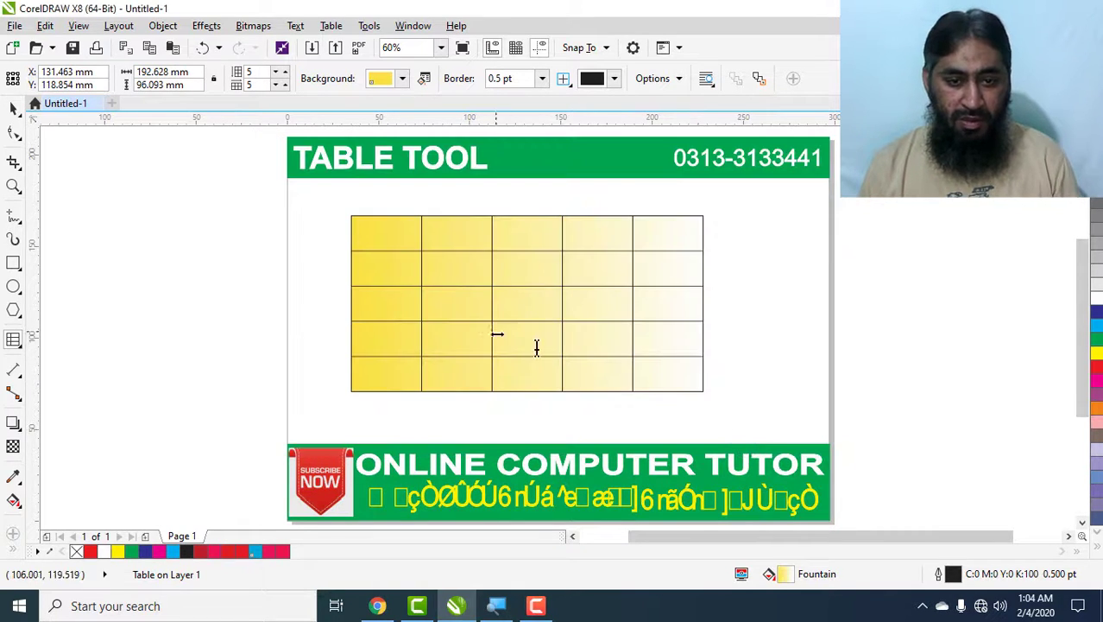
key(ctrl+z)
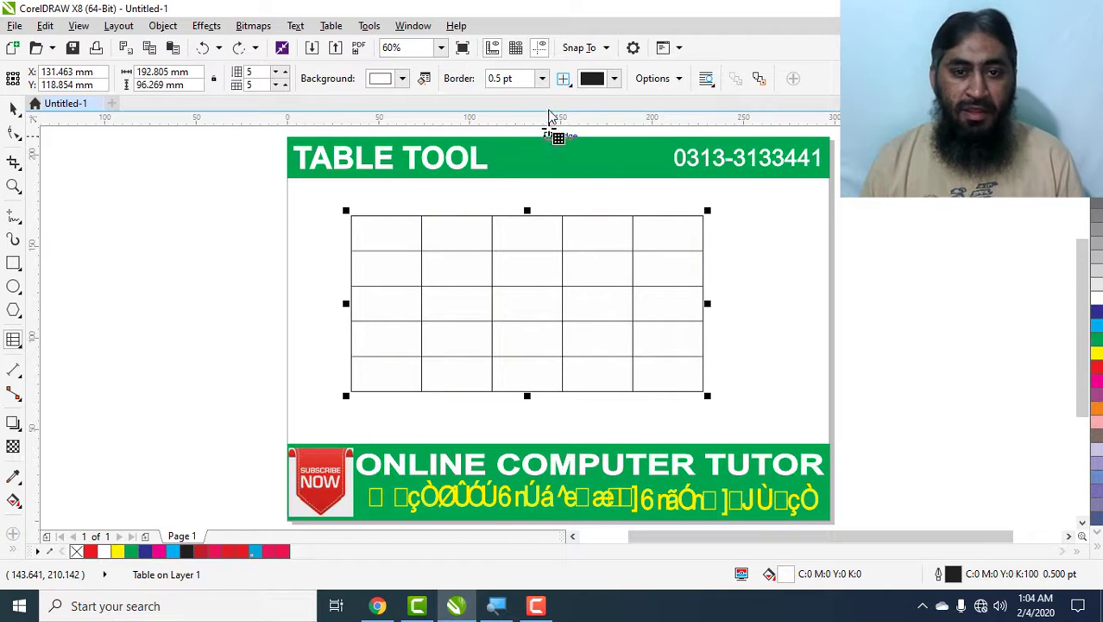
click(543, 77)
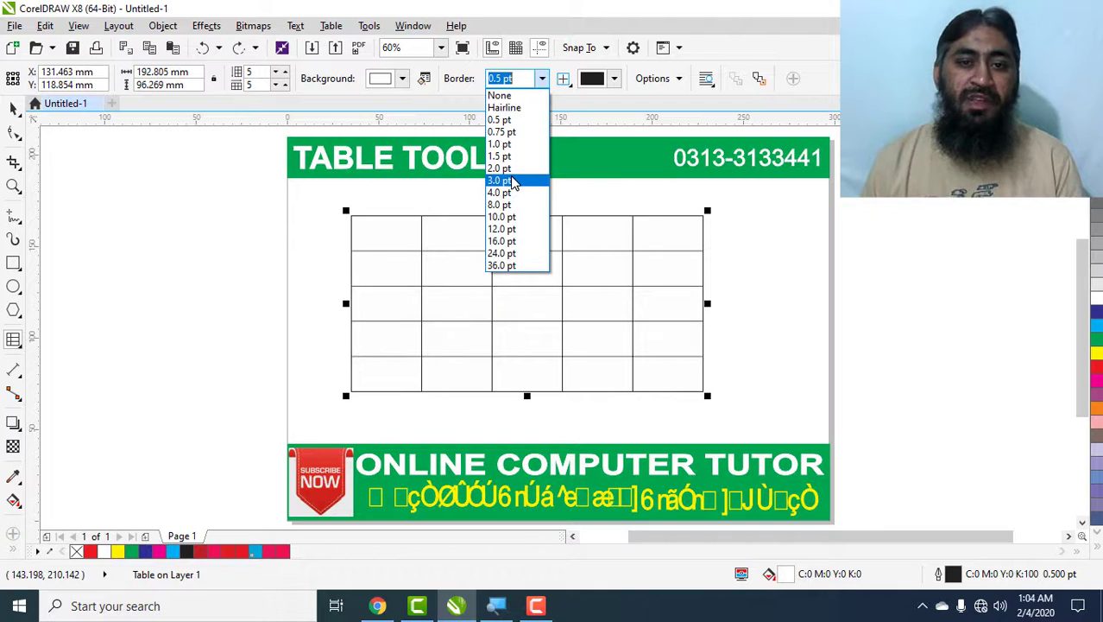
click(563, 145)
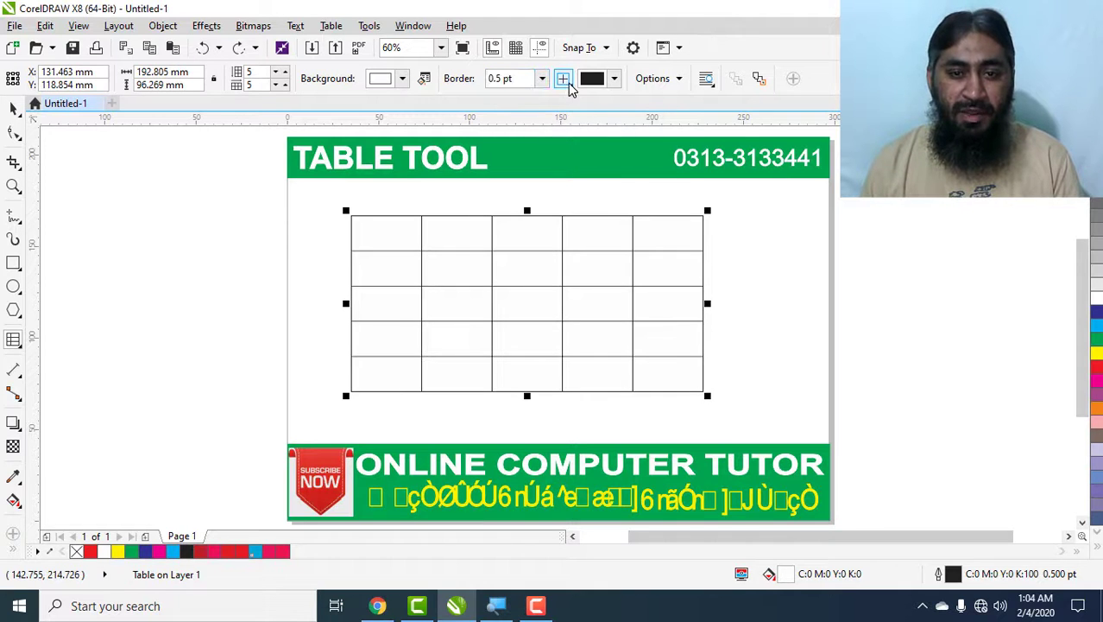
click(567, 81)
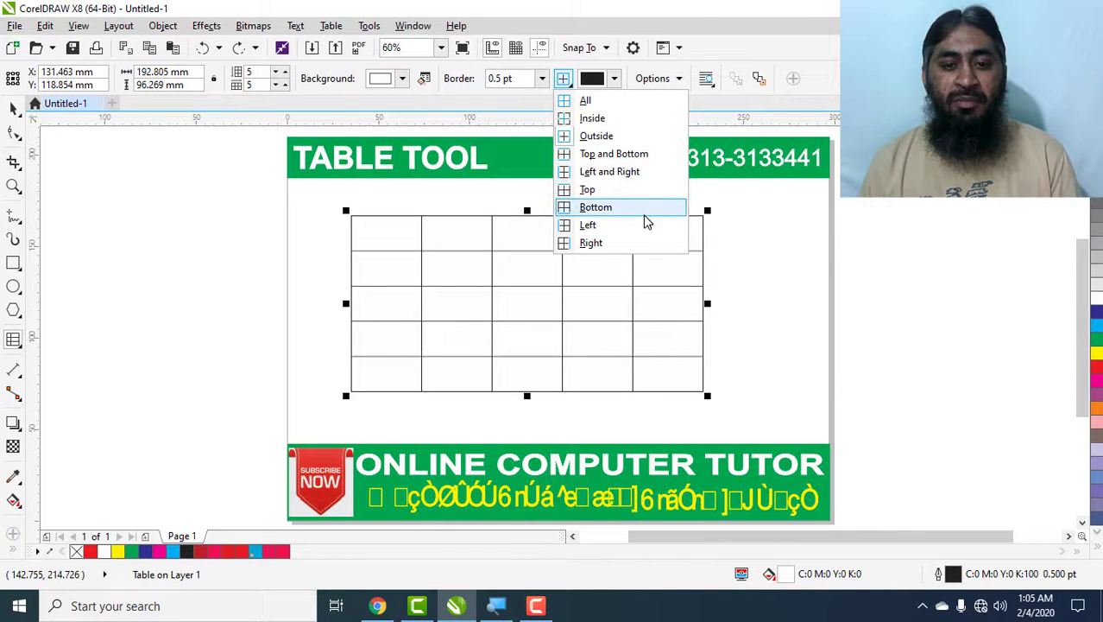
click(783, 7)
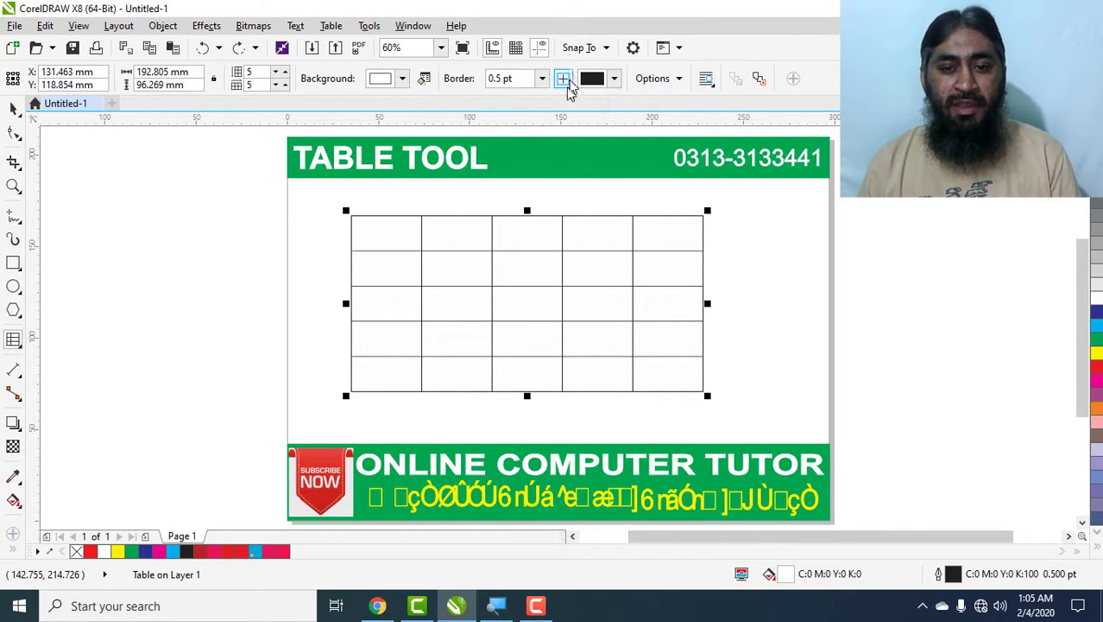
Choose all of the table's borders and set their width to 3.0 pt.
click(562, 78)
click(571, 104)
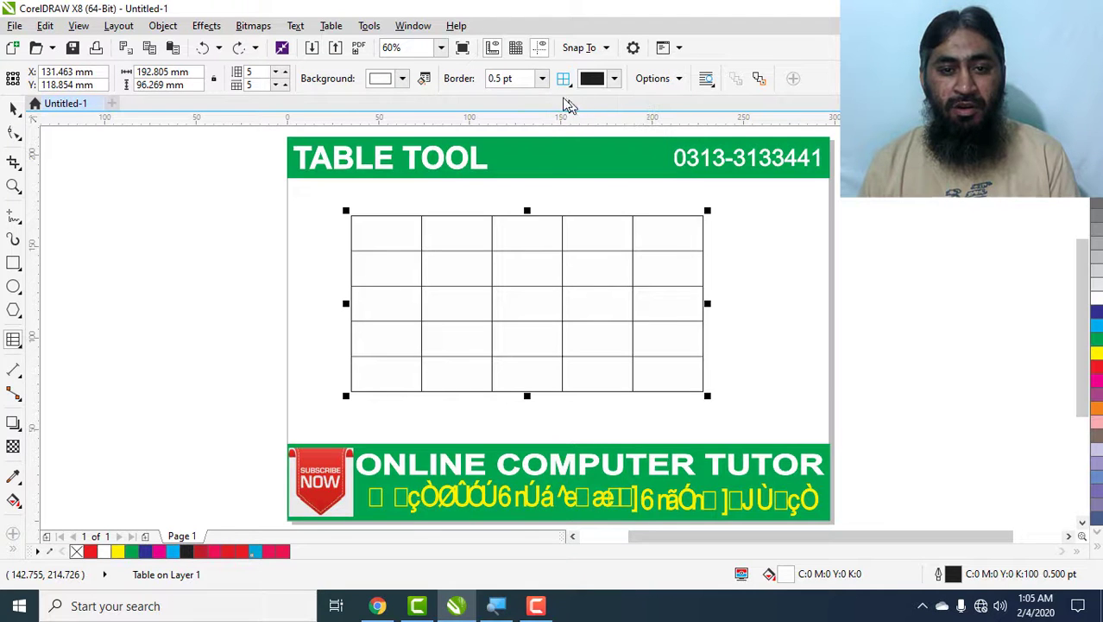
click(542, 78)
scroll(542, 130, up, 3)
click(540, 180)
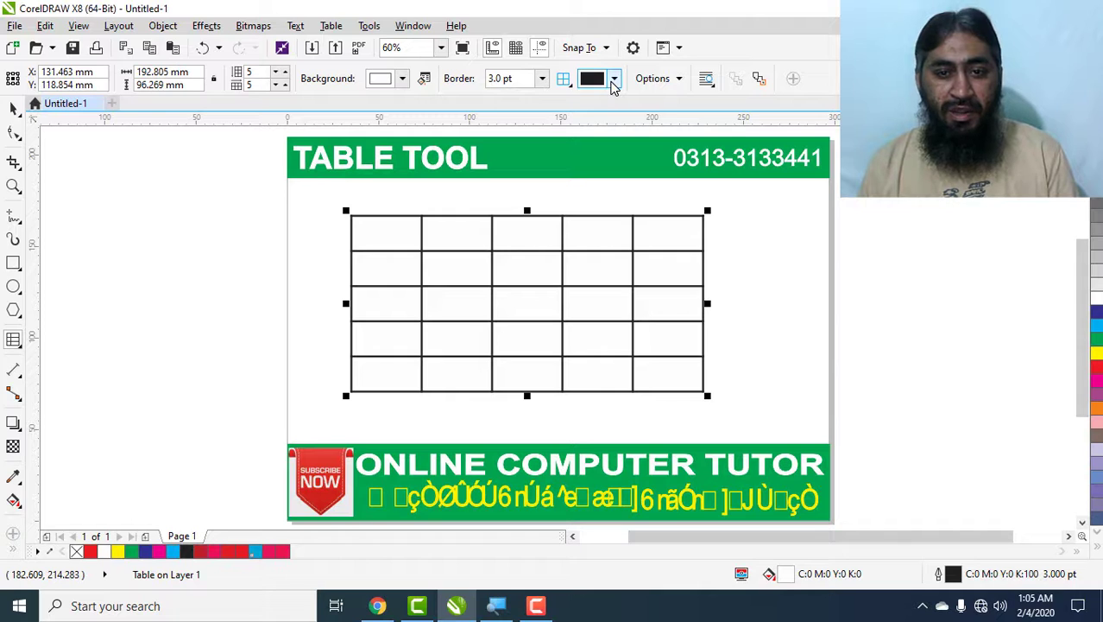
Colour the table's borders pinkish red (C1 M100 Y46 K0).
click(613, 80)
click(685, 170)
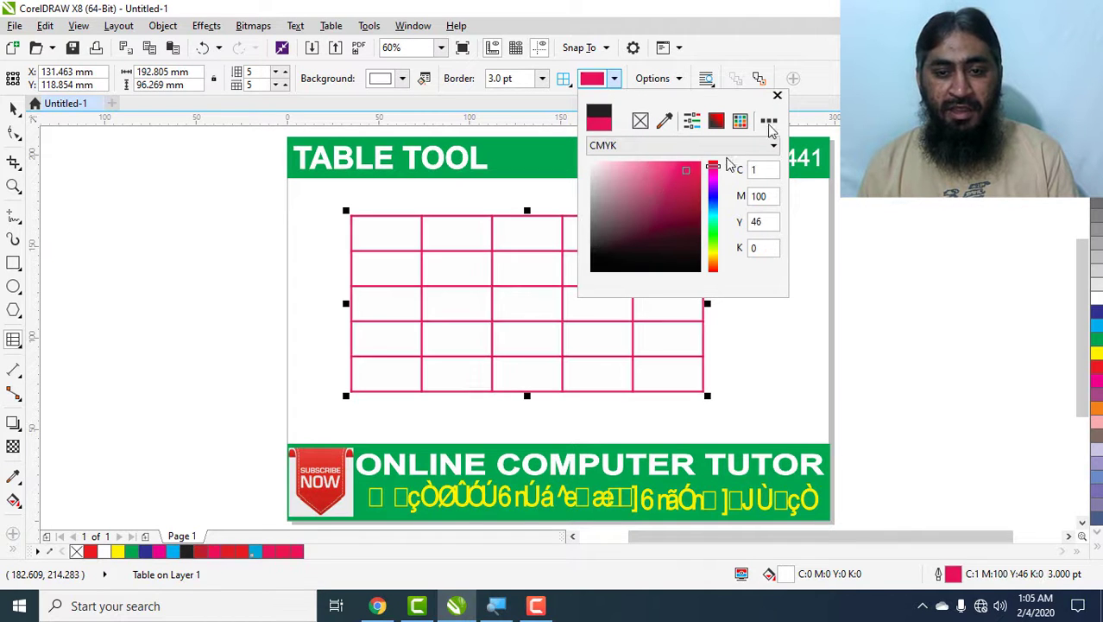
click(685, 170)
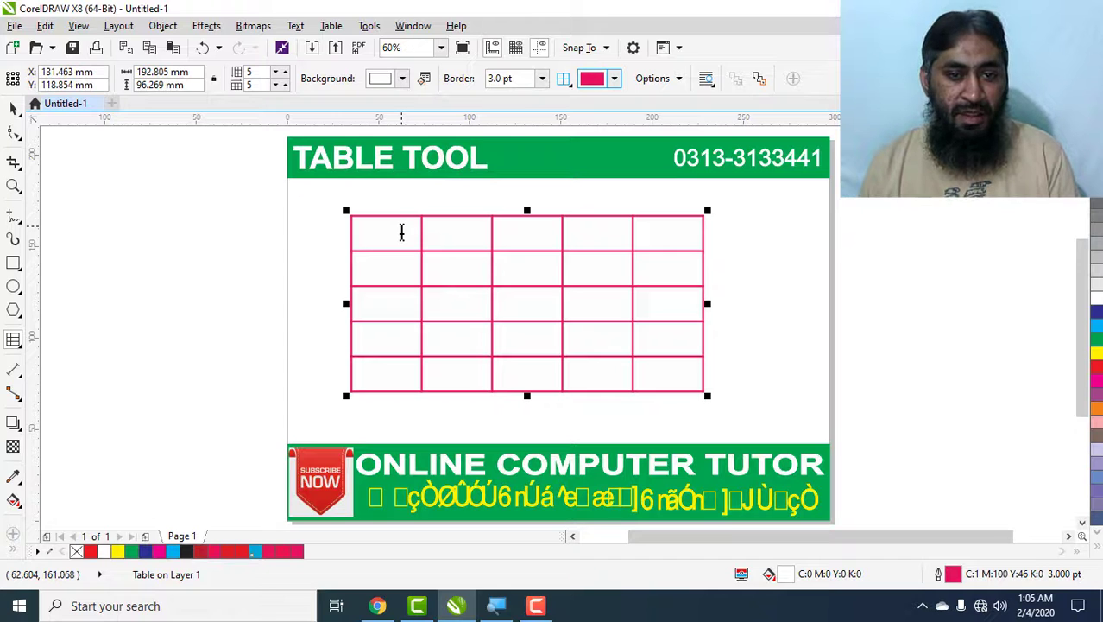
Select the table's entire first row, try inserting a row below it, and undo the insertion.
drag(401, 231, 653, 234)
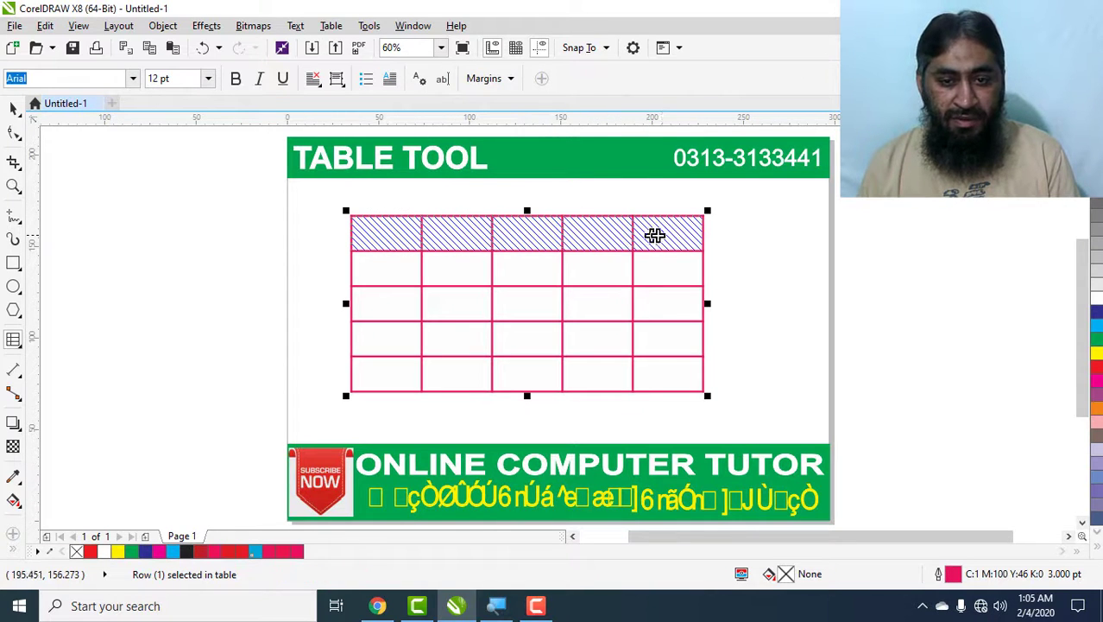
click(328, 27)
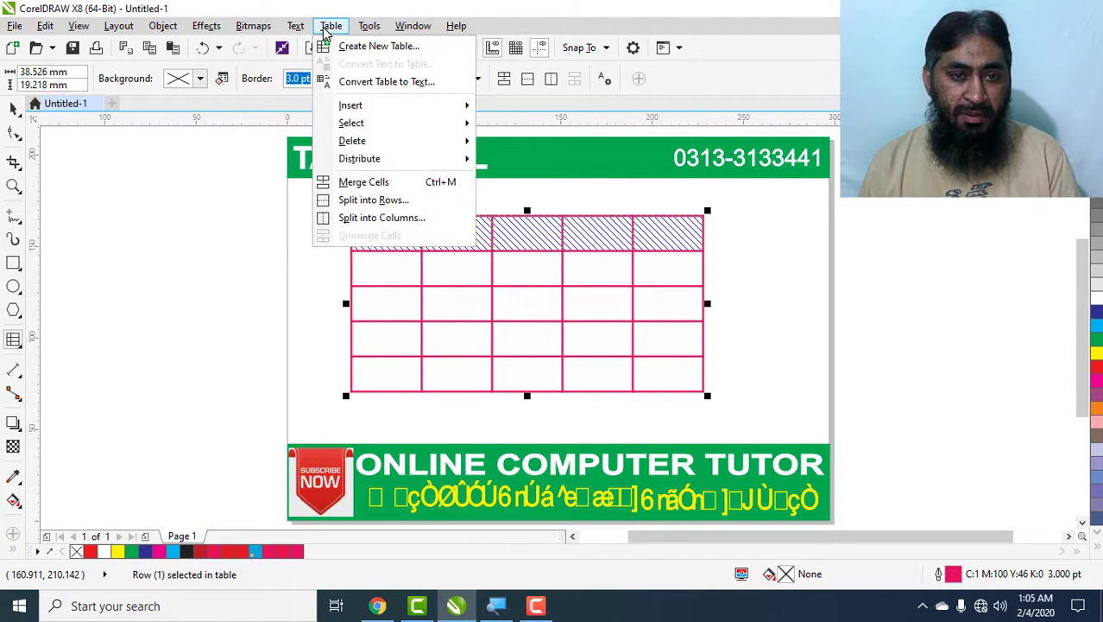
mouse_move(398, 105)
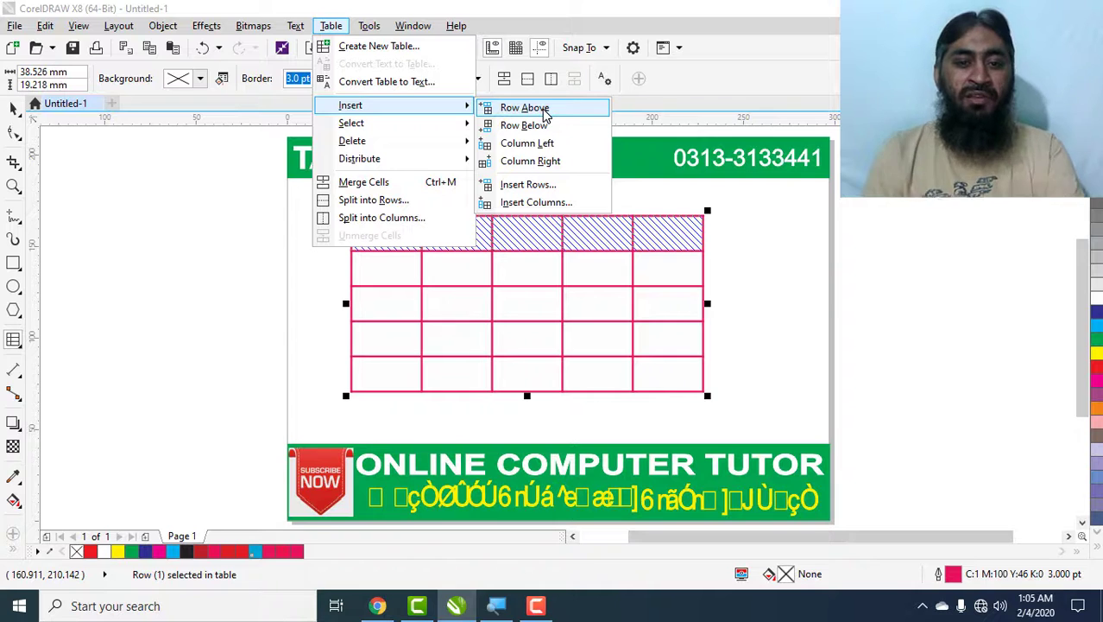
click(524, 125)
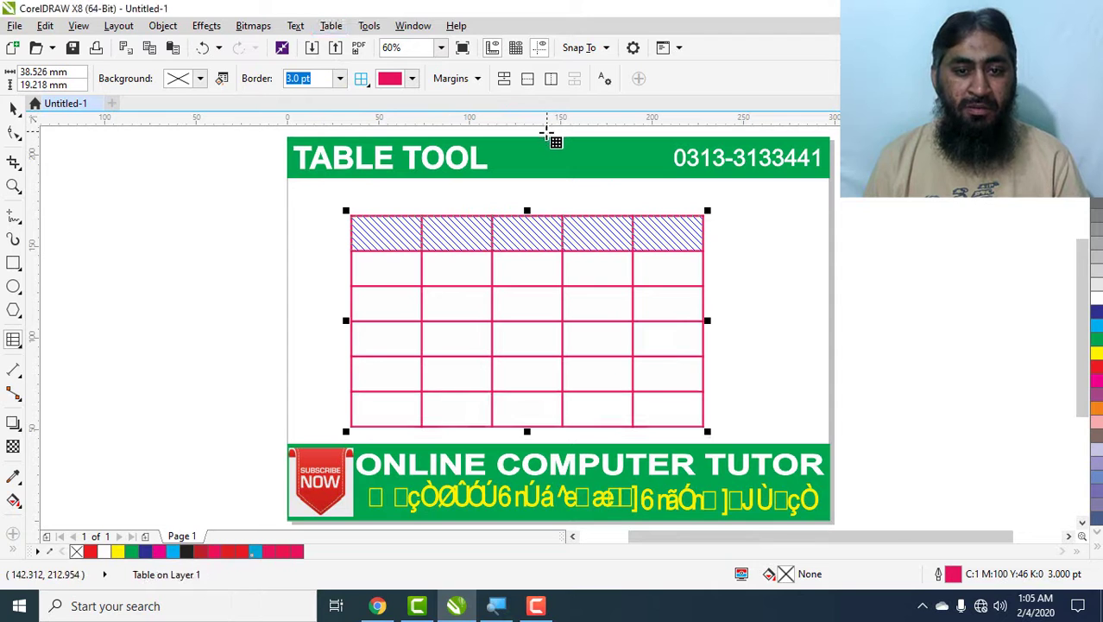
key(ctrl+z)
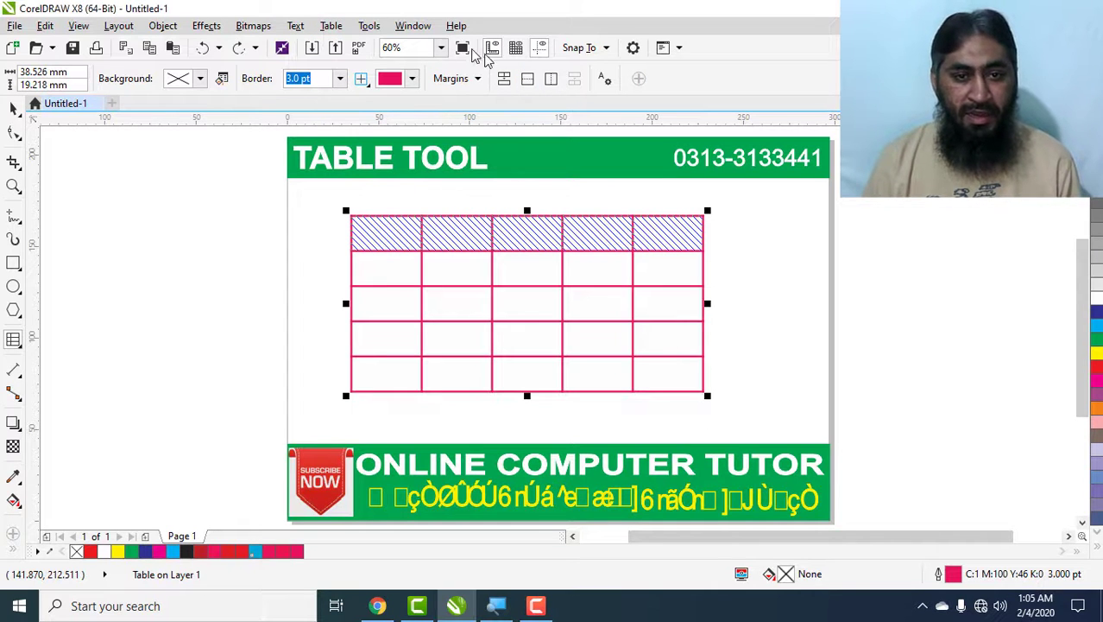
Insert a new row above the table's selected first row.
click(331, 25)
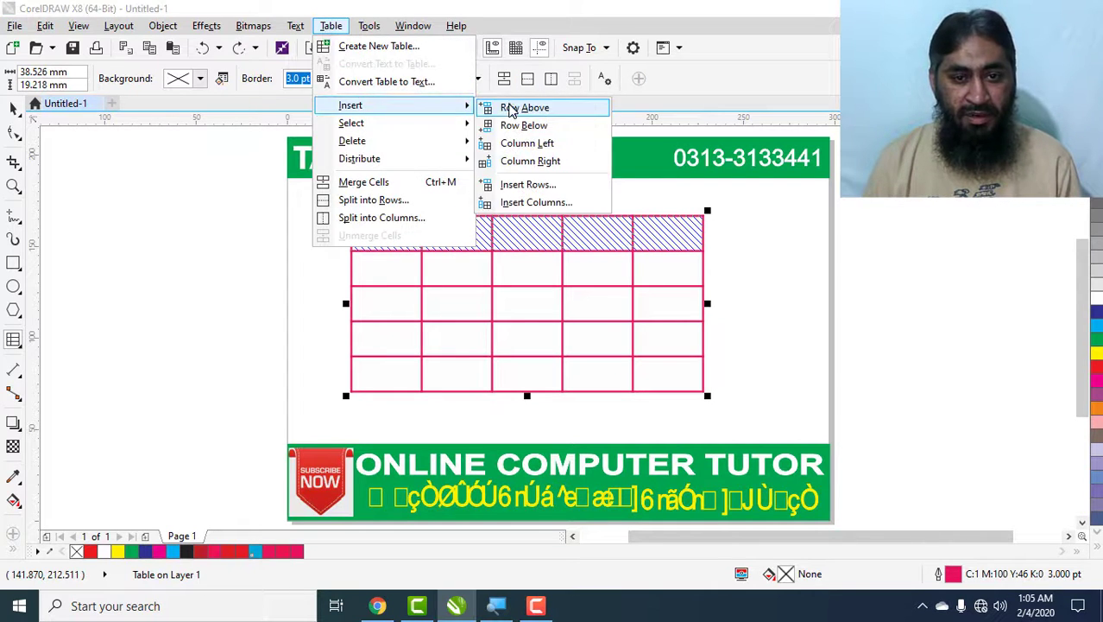
click(511, 106)
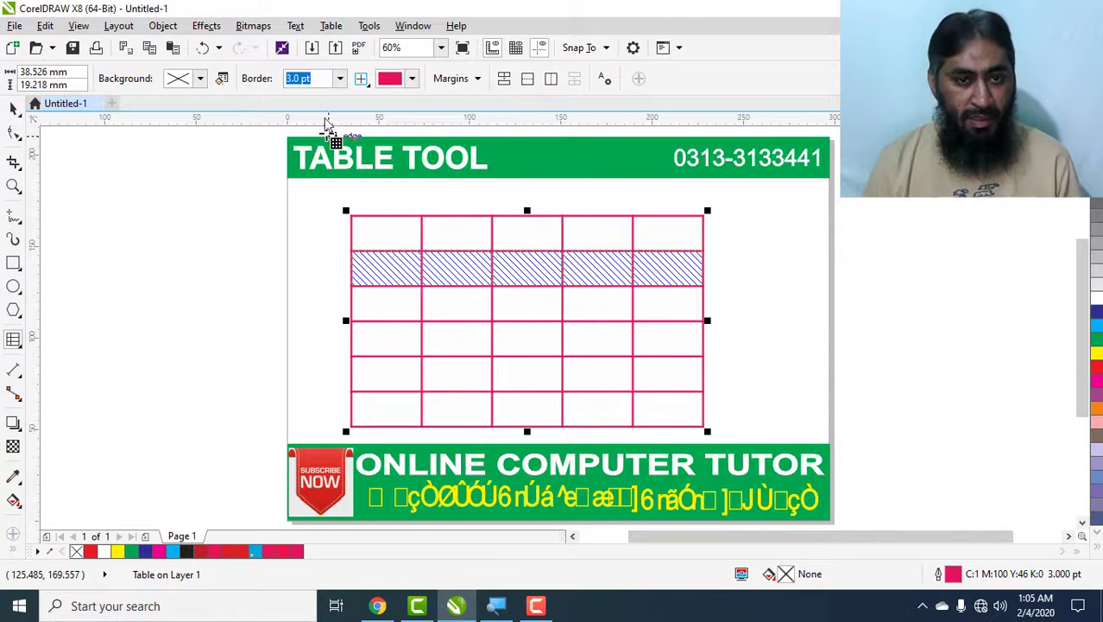
Try inserting columns to the left of the fully selected second row, and undo the insertion.
click(332, 26)
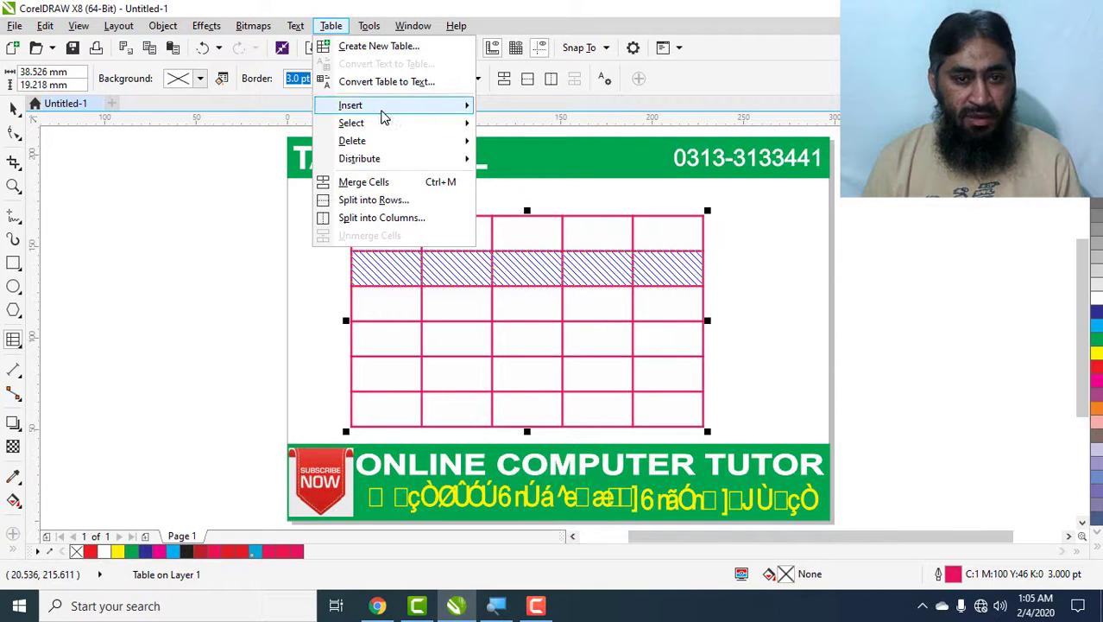
click(526, 144)
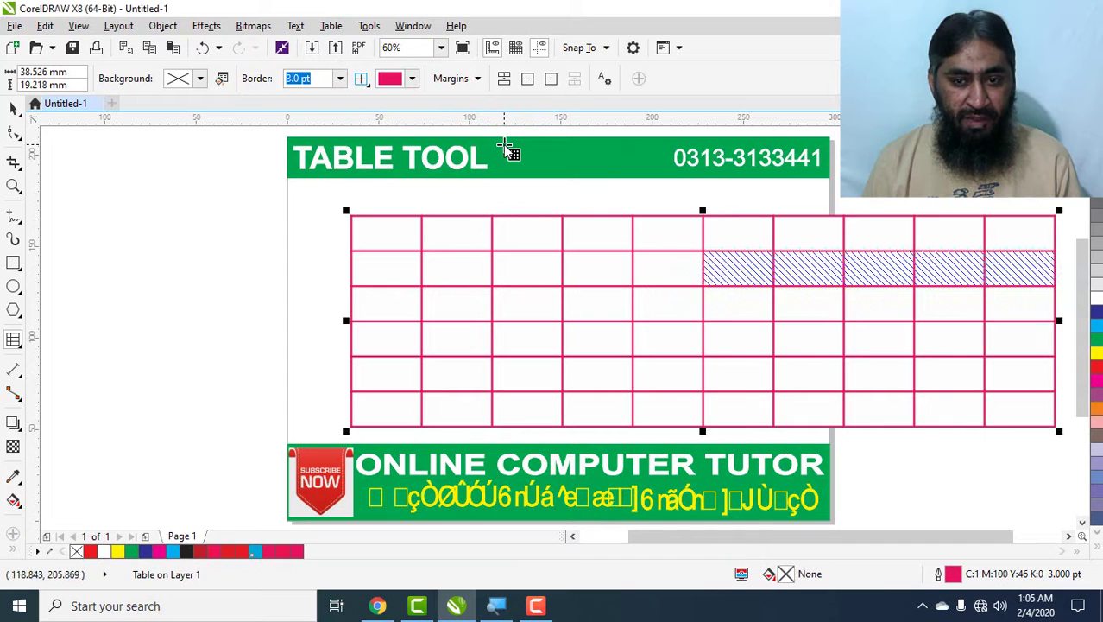
key(ctrl+z)
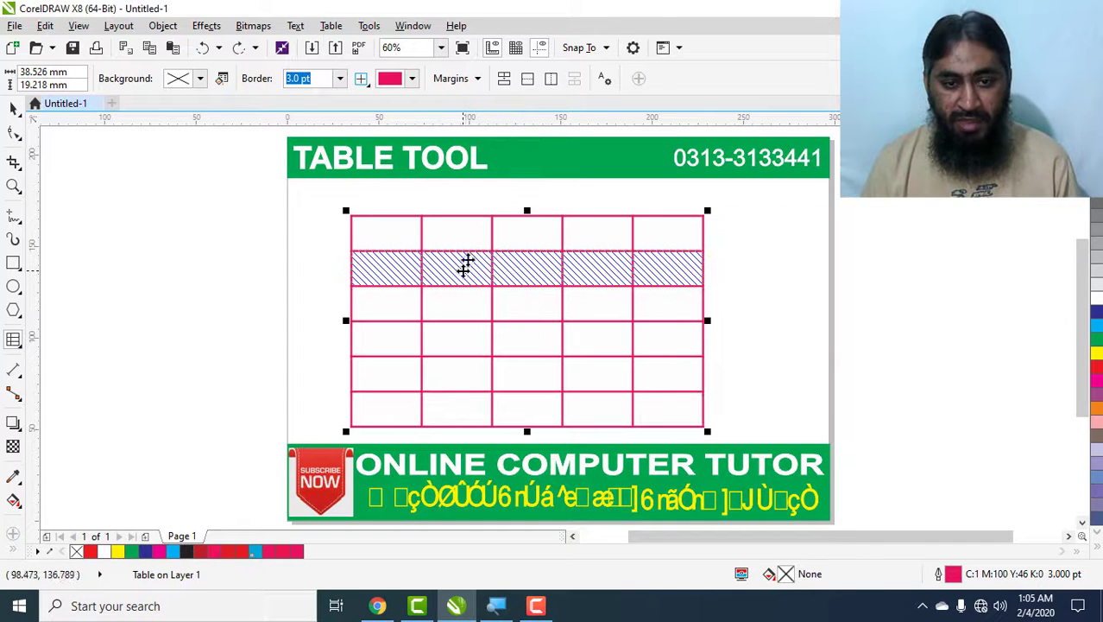
Select the cell in the second row and second column, and insert a column to its left.
click(388, 270)
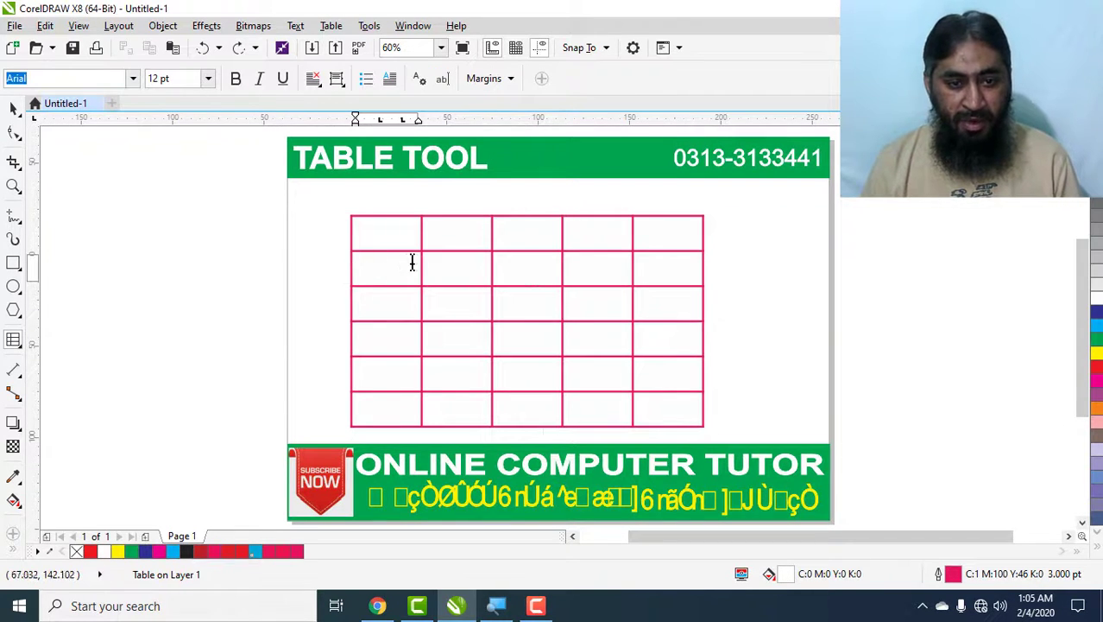
click(465, 269)
key(ctrl+a)
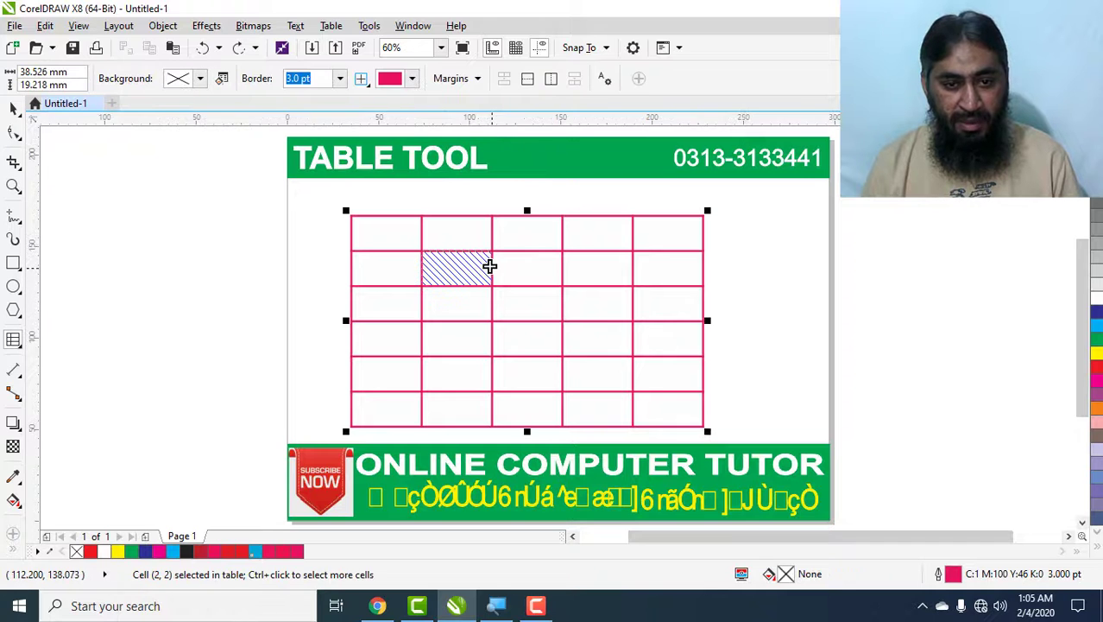
click(369, 25)
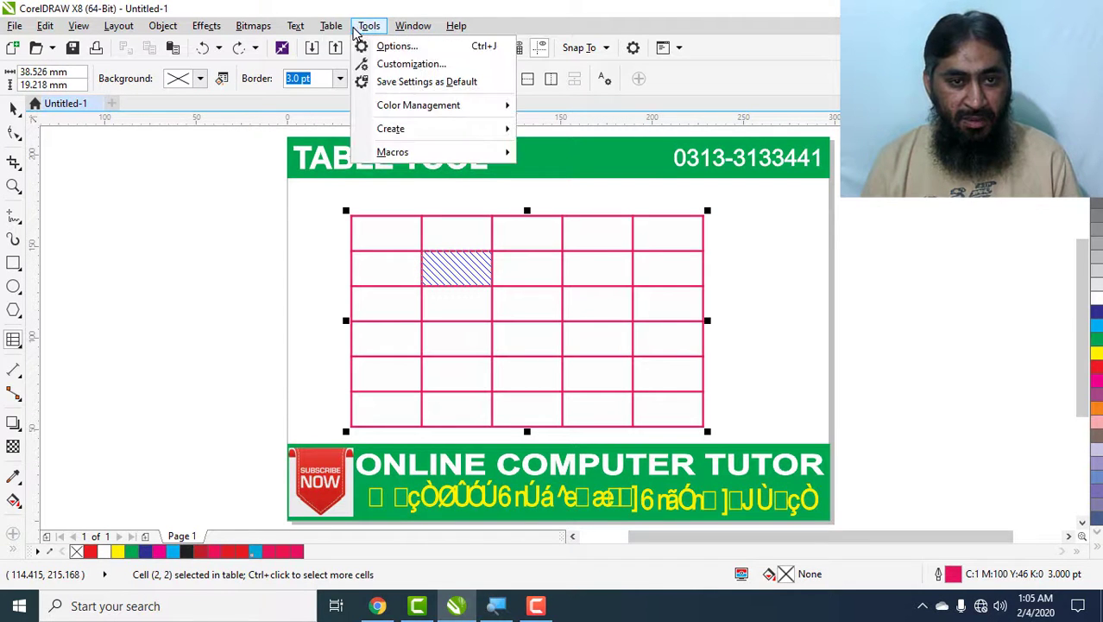
mouse_move(331, 26)
mouse_move(417, 111)
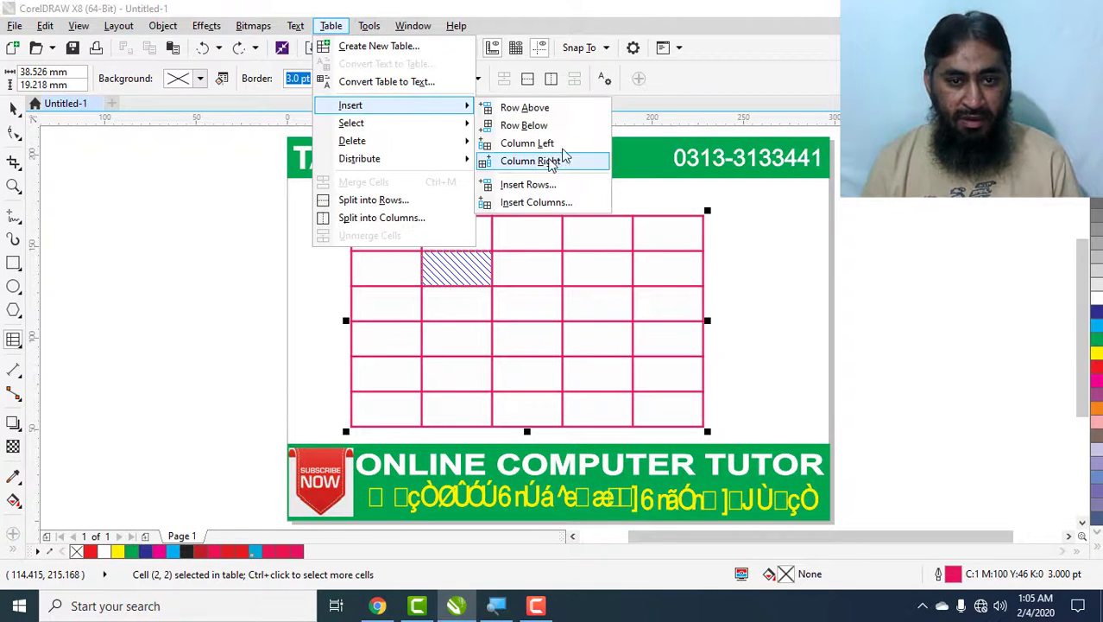
click(568, 143)
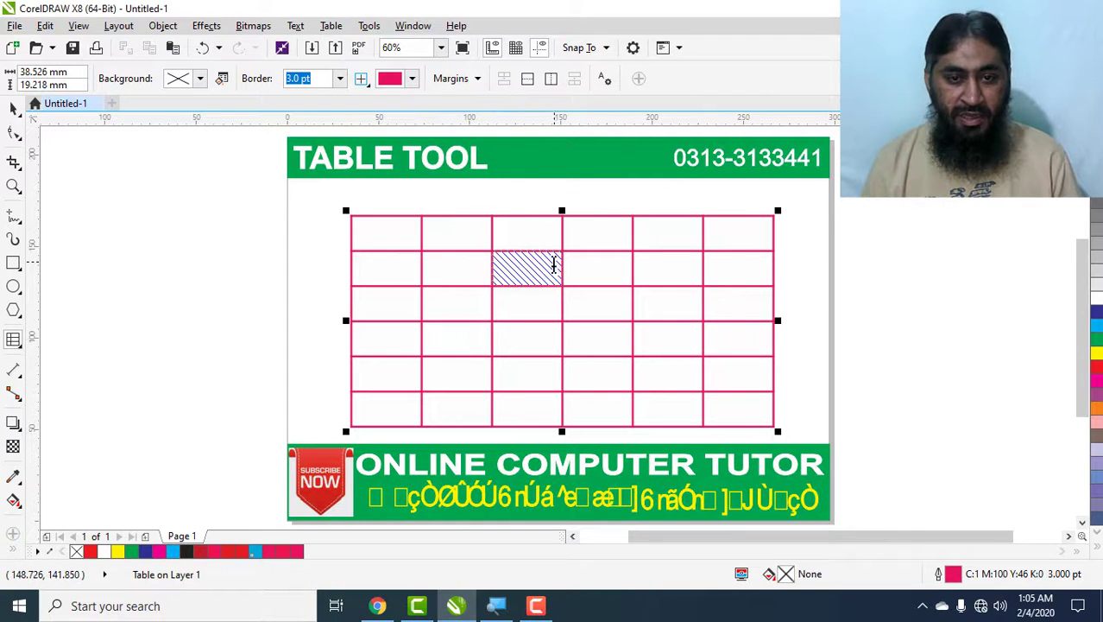
Insert a column to the right of the selected cell in the second row.
click(337, 26)
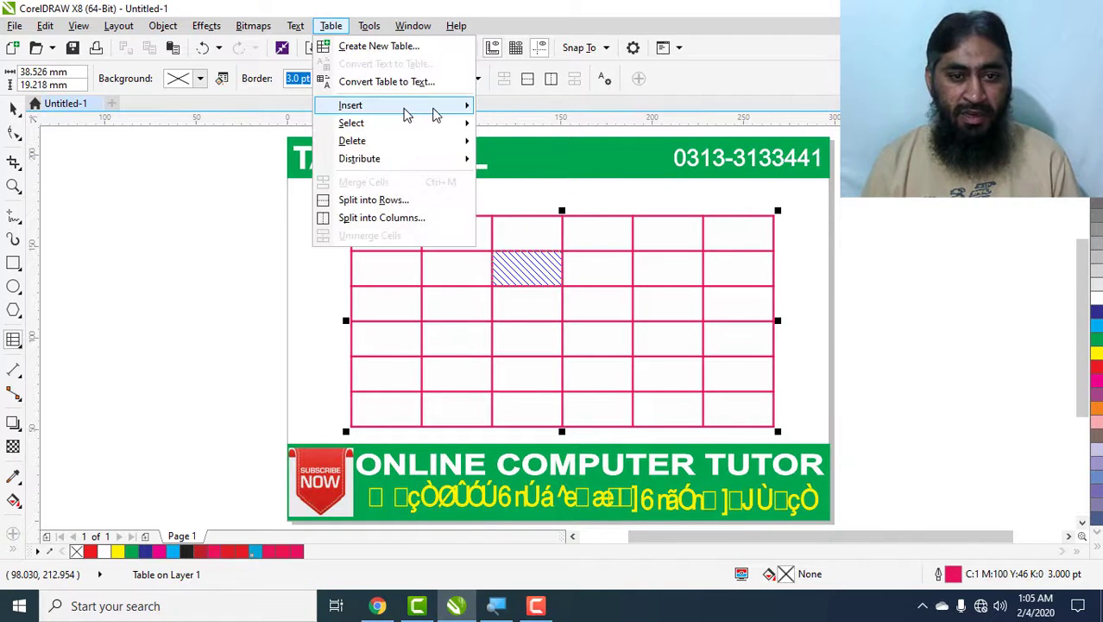
mouse_move(436, 109)
click(549, 164)
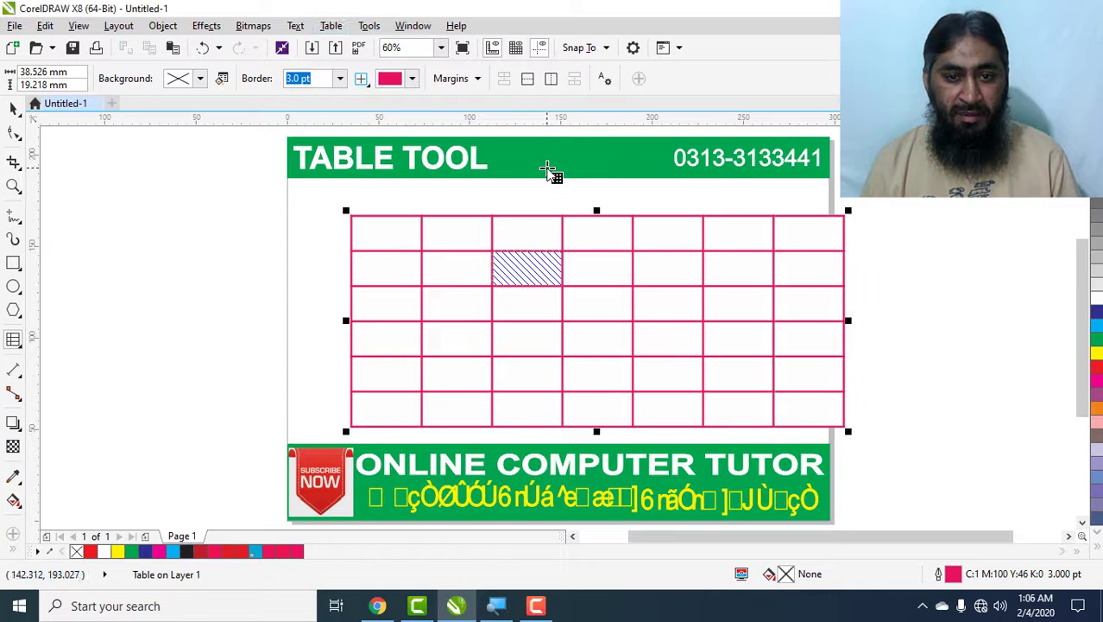
click(331, 25)
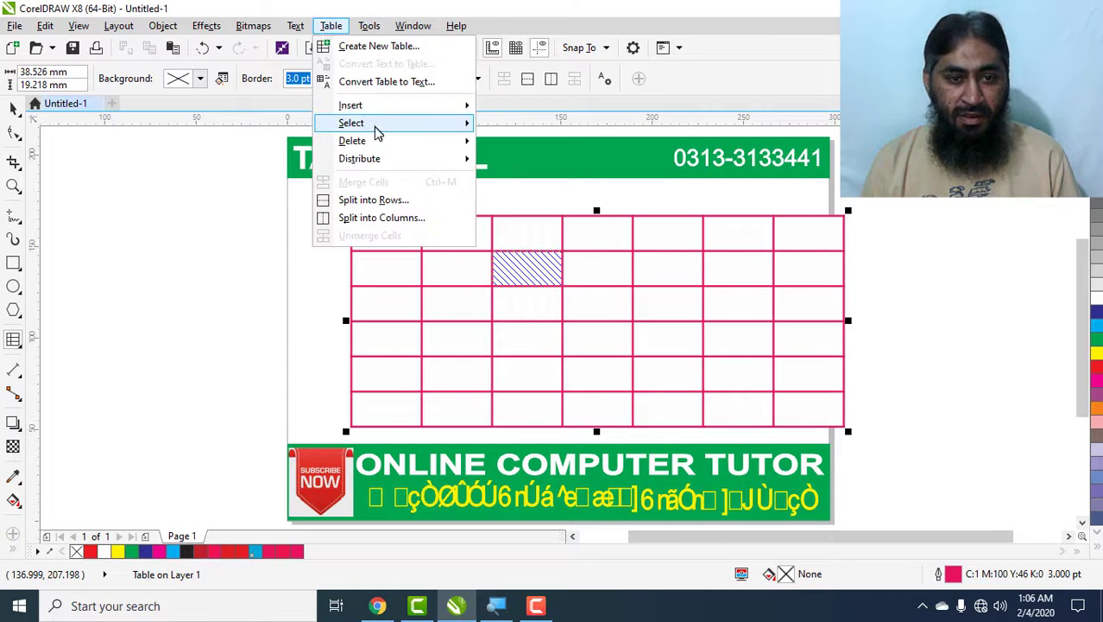
mouse_move(377, 132)
mouse_move(411, 110)
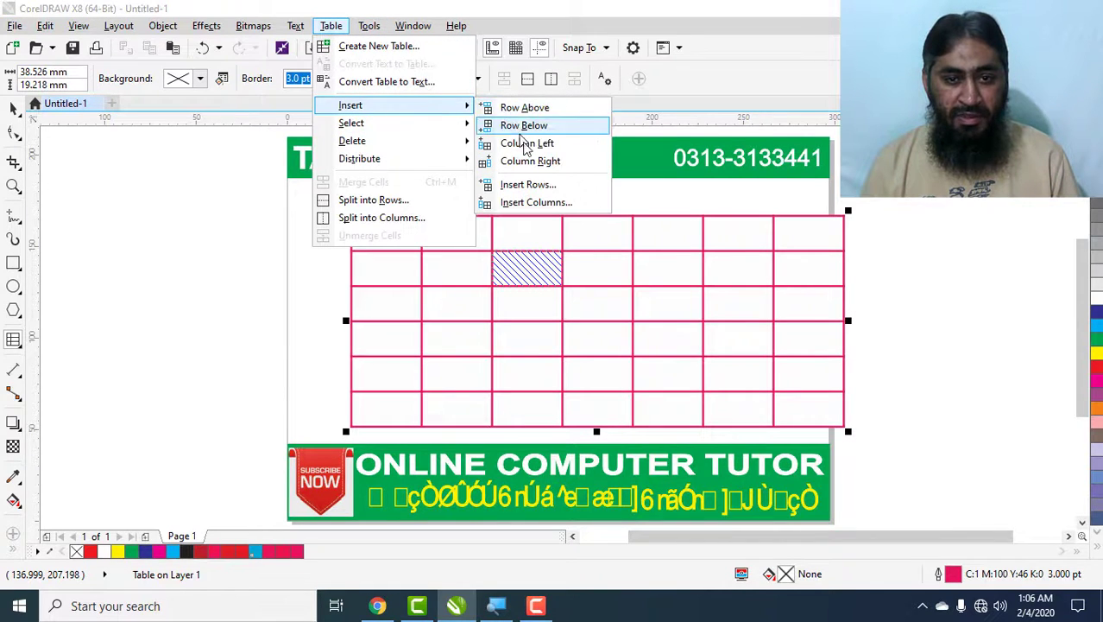
click(571, 186)
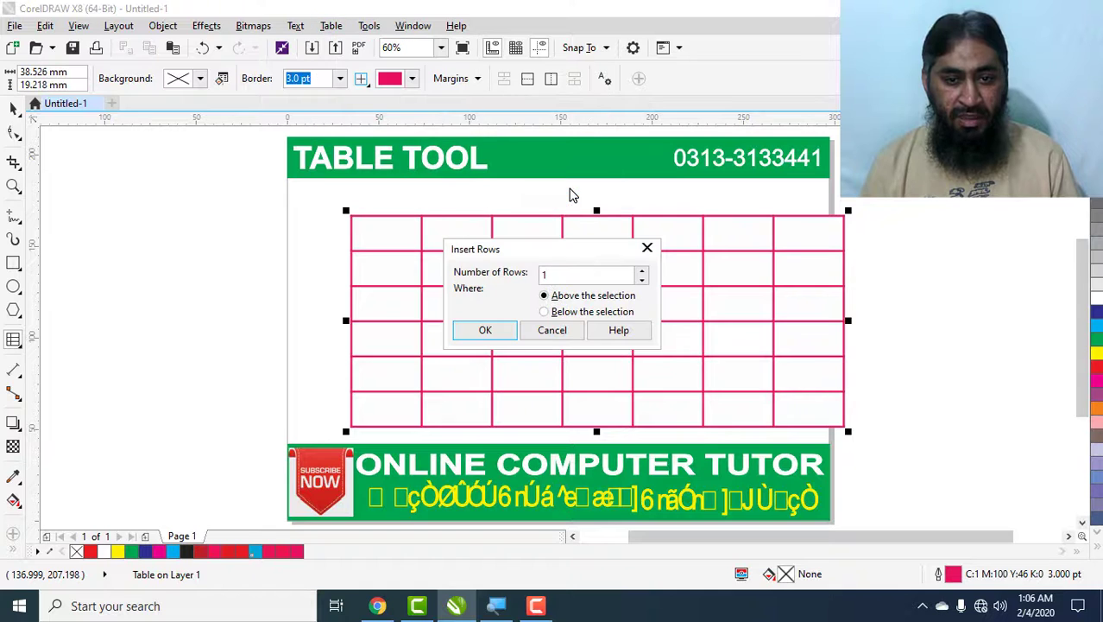
click(565, 331)
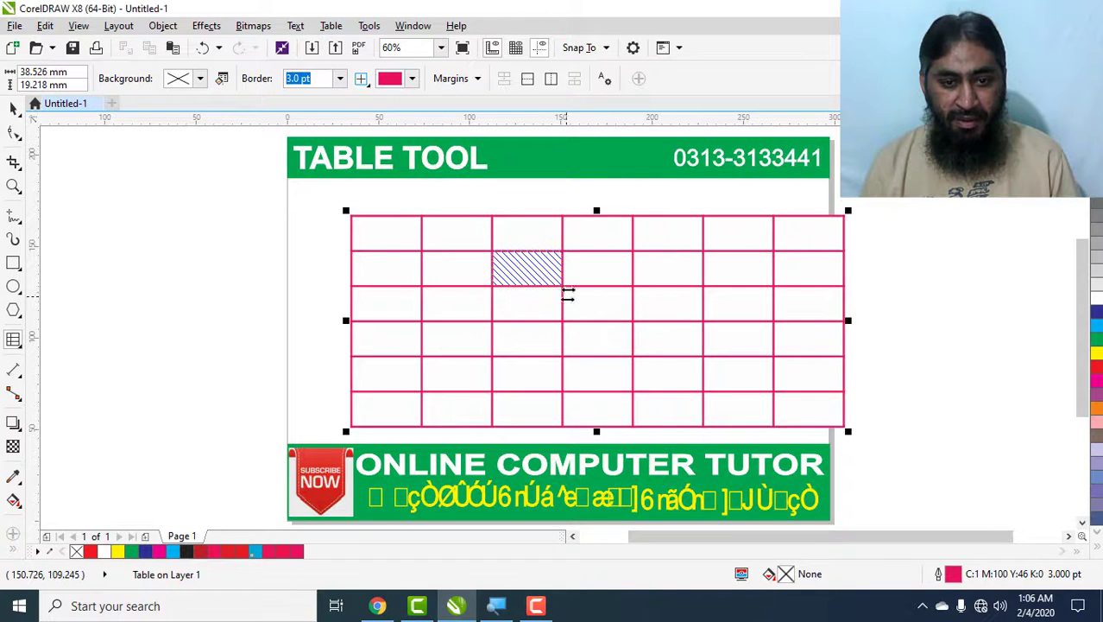
Try inserting 1 row above the selected cell through the Insert Rows options.
click(296, 26)
mouse_move(330, 26)
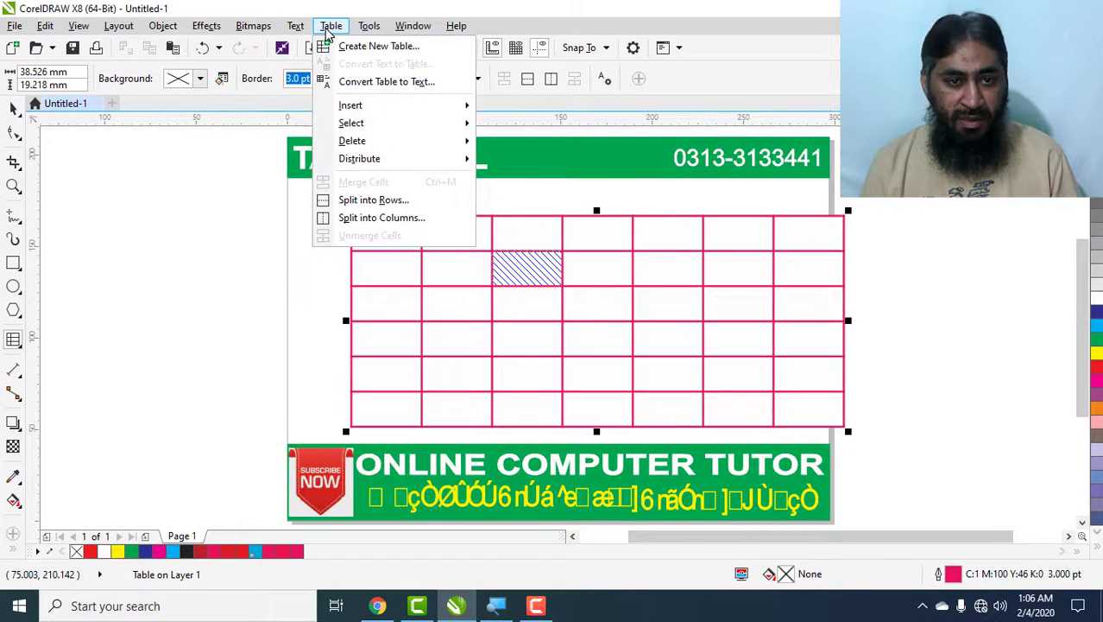
mouse_move(350, 105)
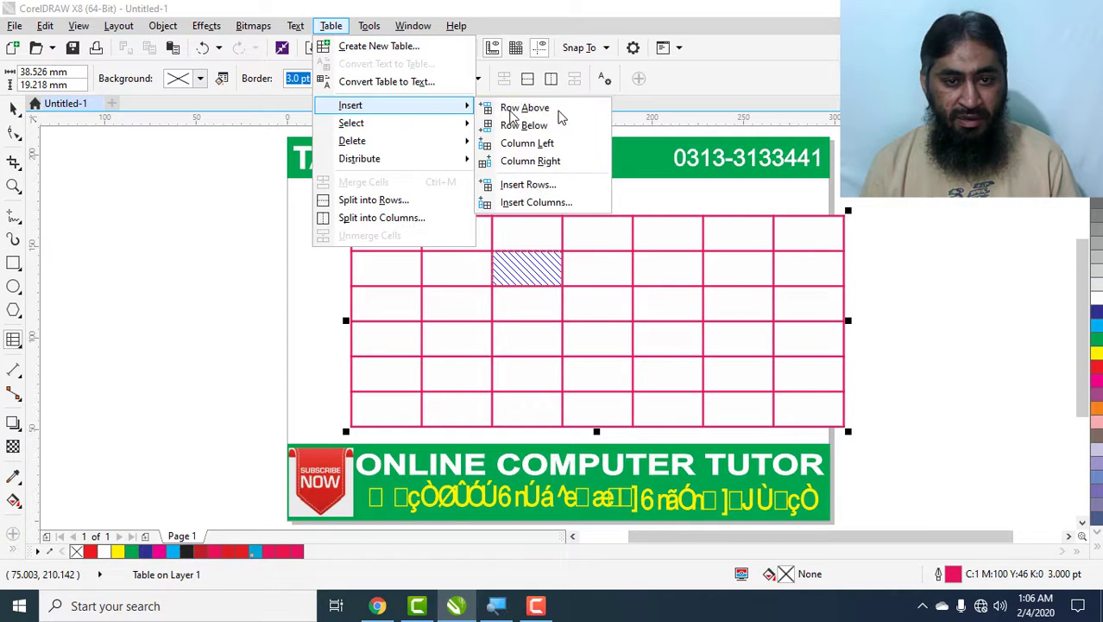
click(559, 185)
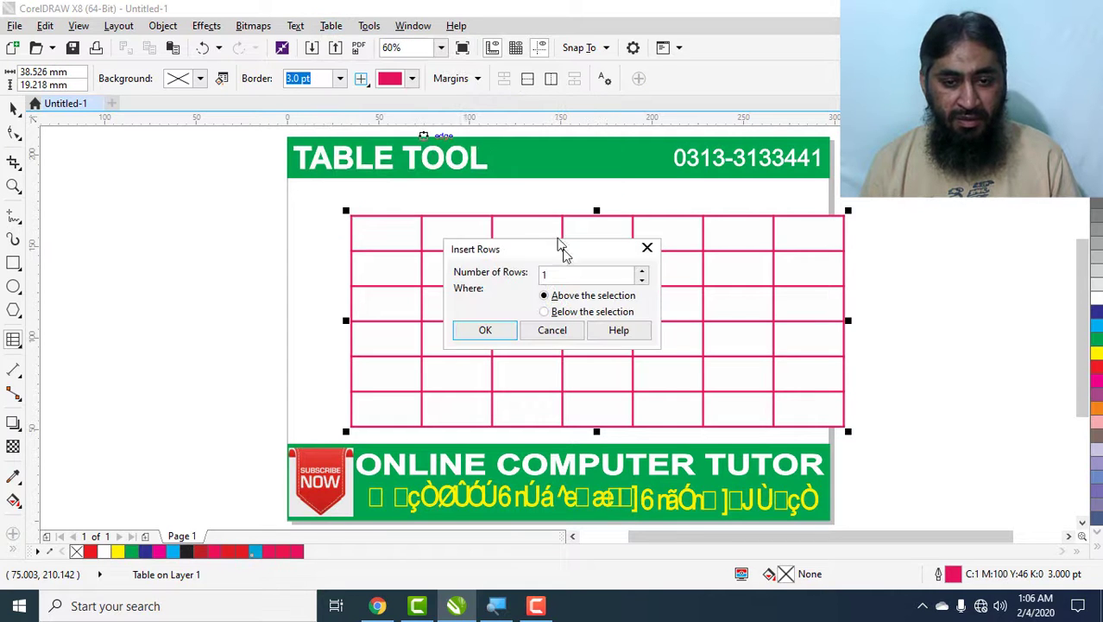
click(486, 330)
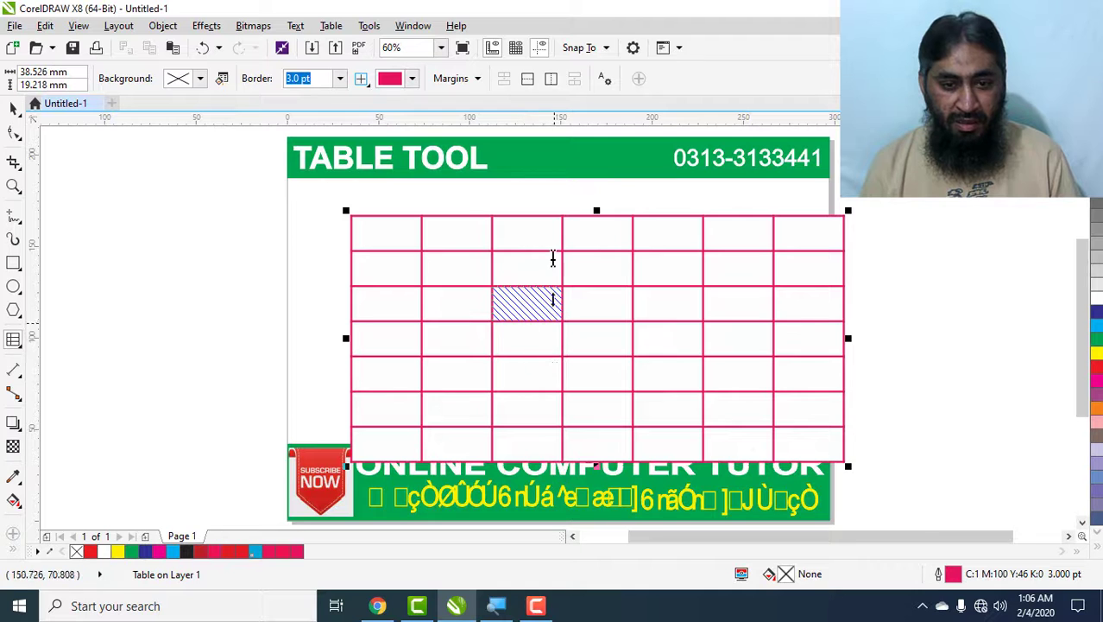
Try inserting 5 more rows above the selected cell, and undo both recent row insertions.
click(331, 26)
mouse_move(380, 107)
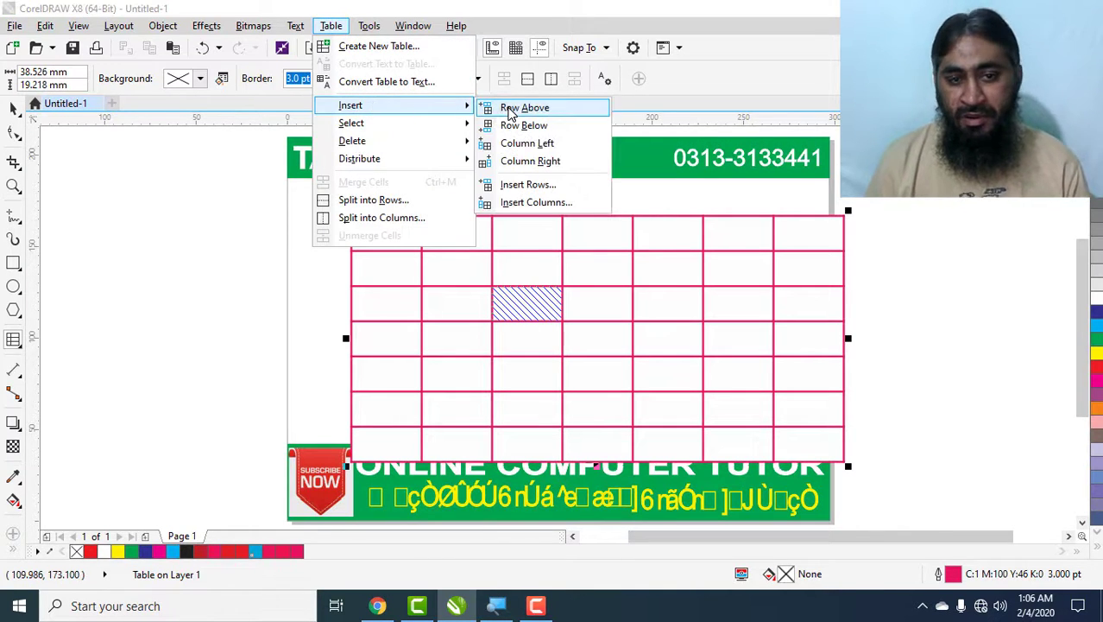
click(516, 185)
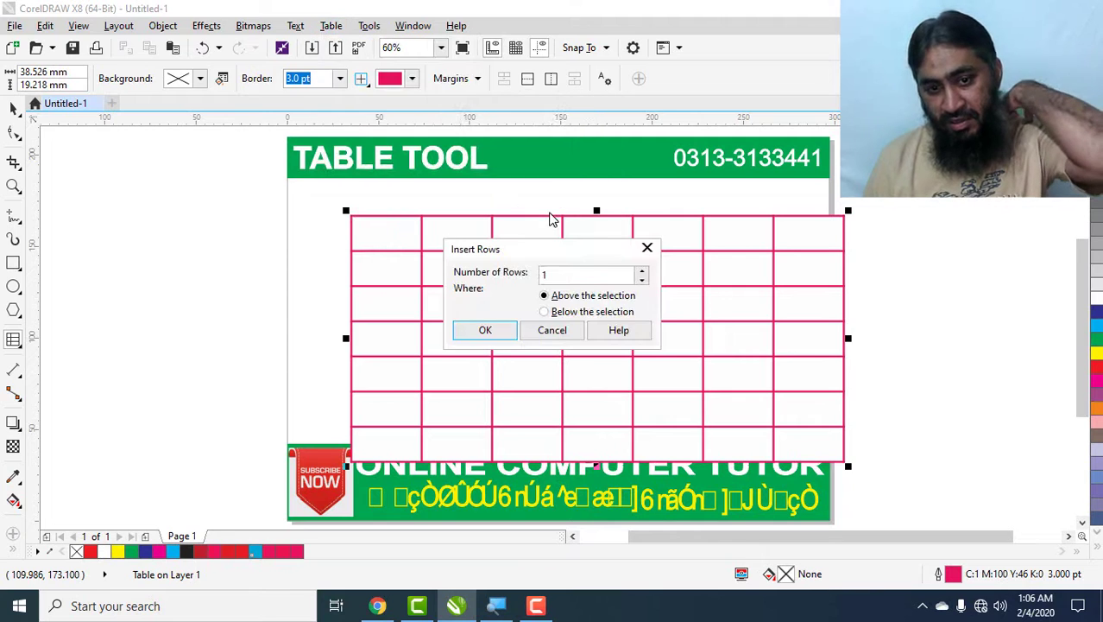
click(642, 271)
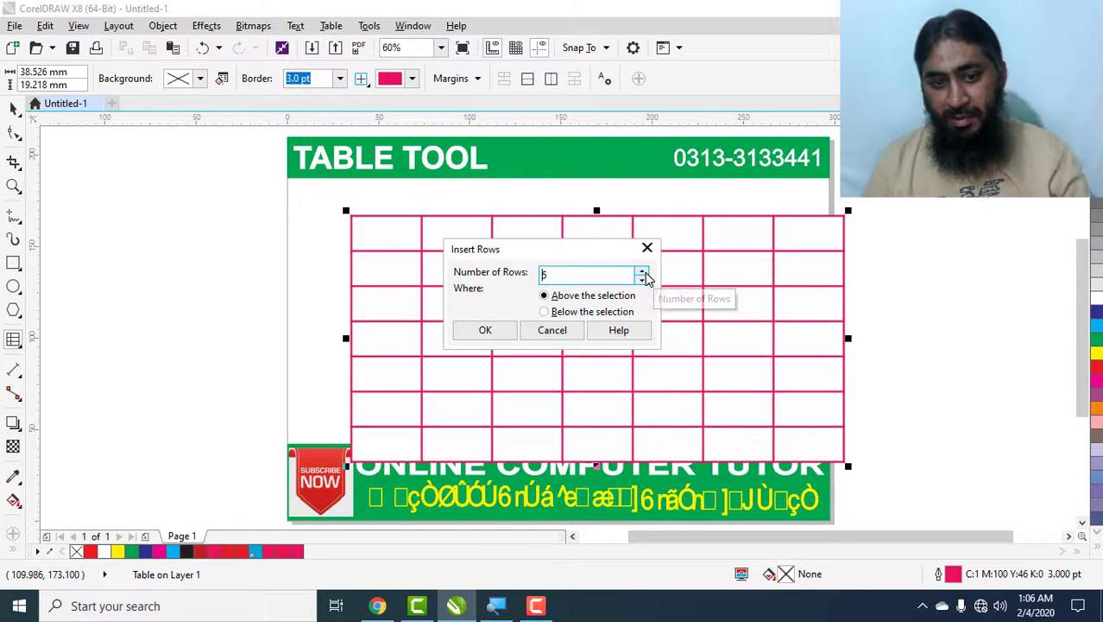
click(567, 314)
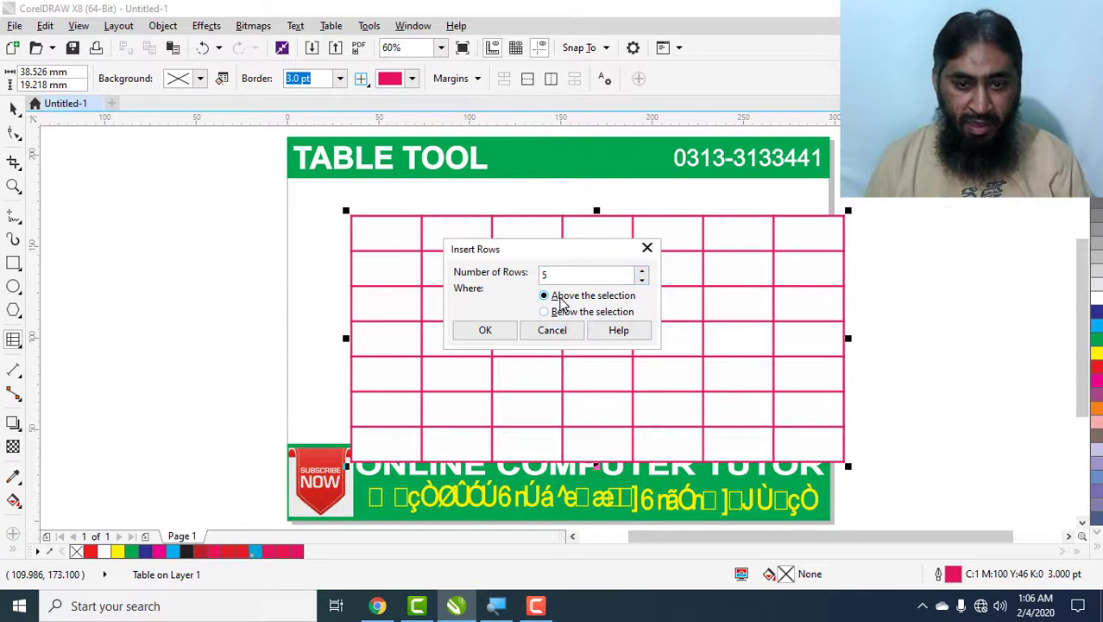
click(492, 334)
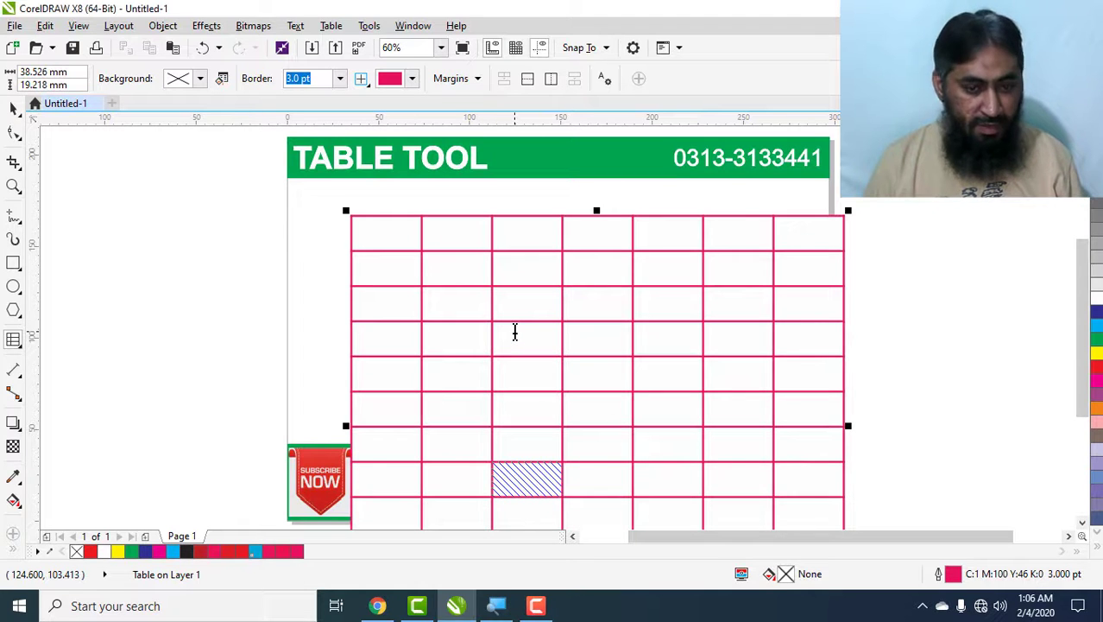
key(ctrl+z)
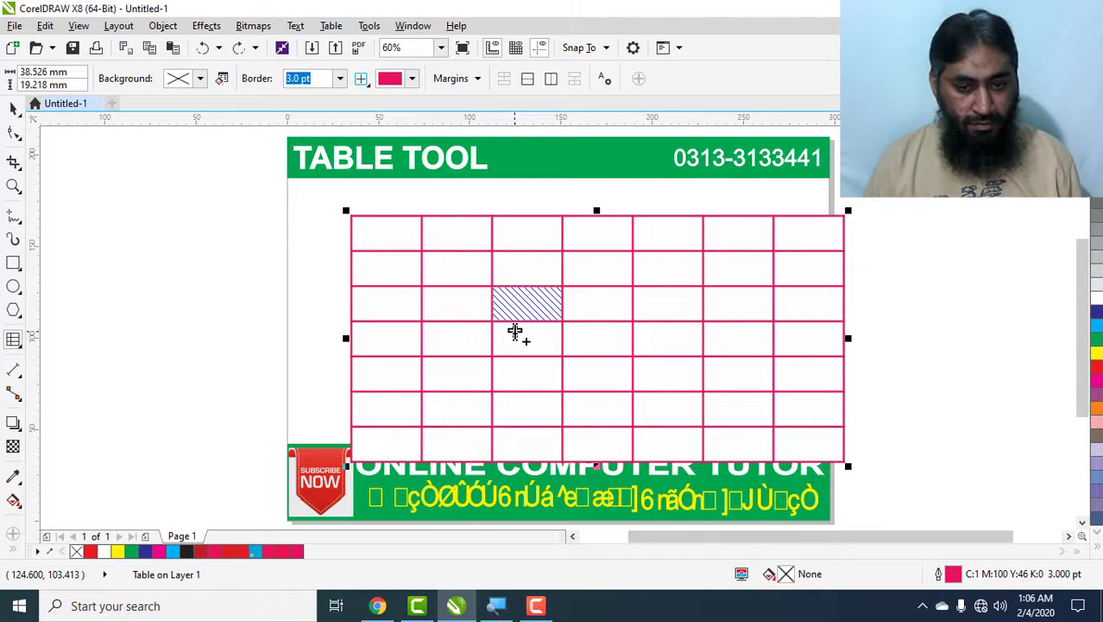
key(ctrl+z)
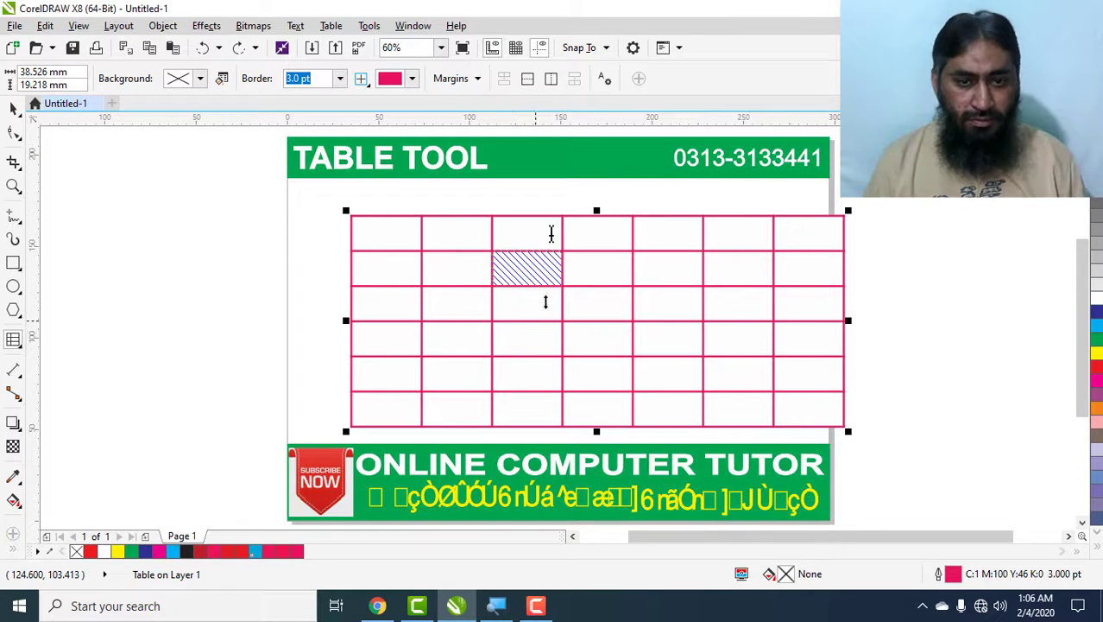
Insert 2 columns to the left of the selected cell in the second row.
click(330, 26)
mouse_move(377, 104)
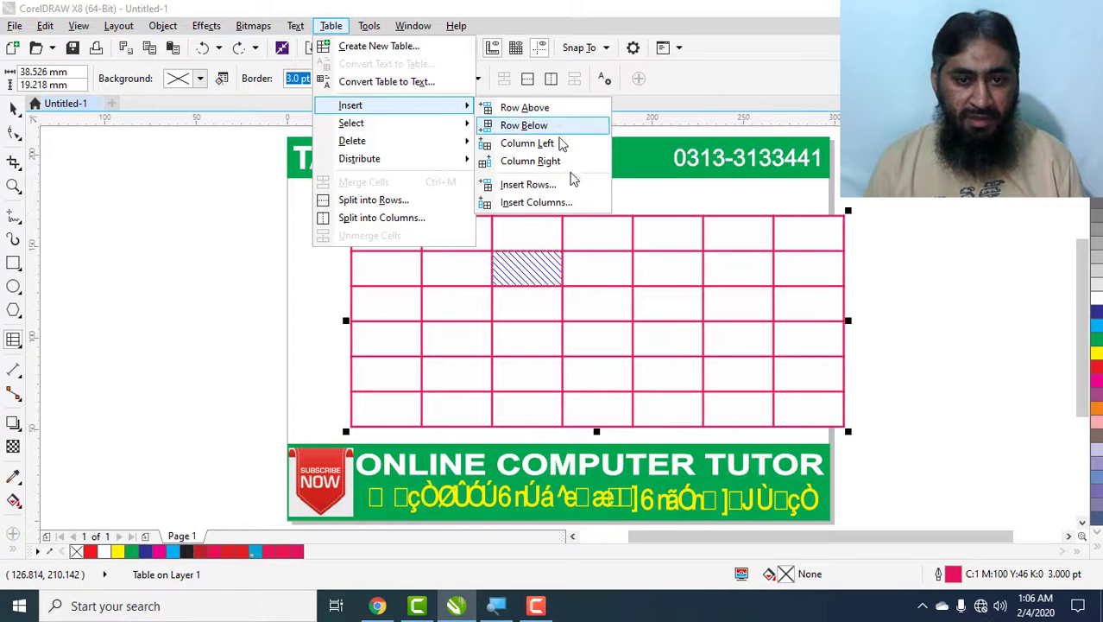
click(577, 208)
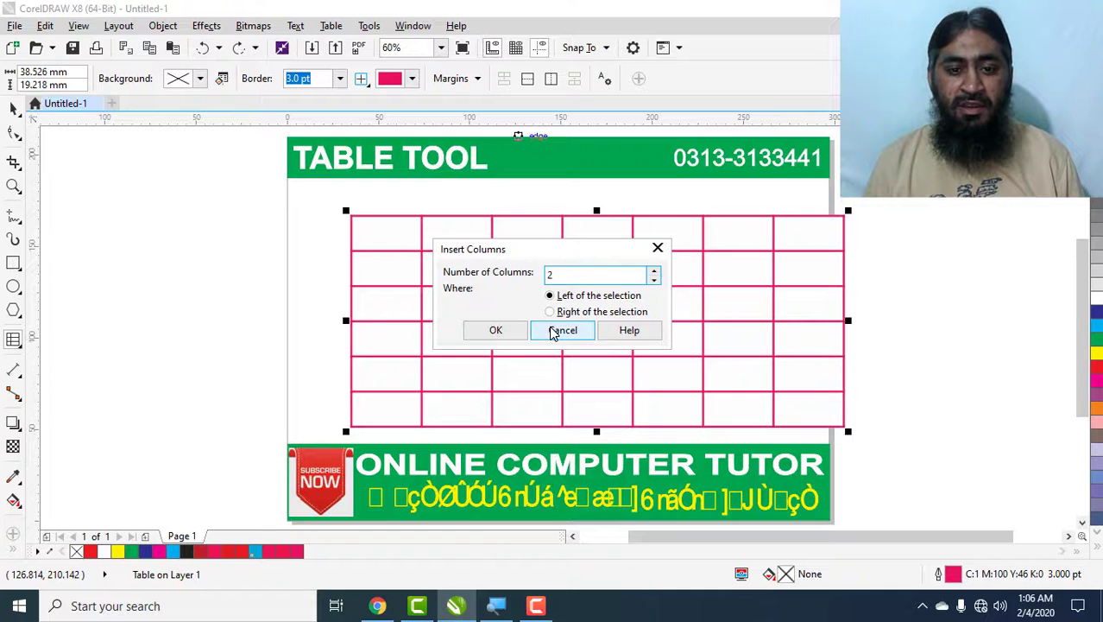
click(495, 330)
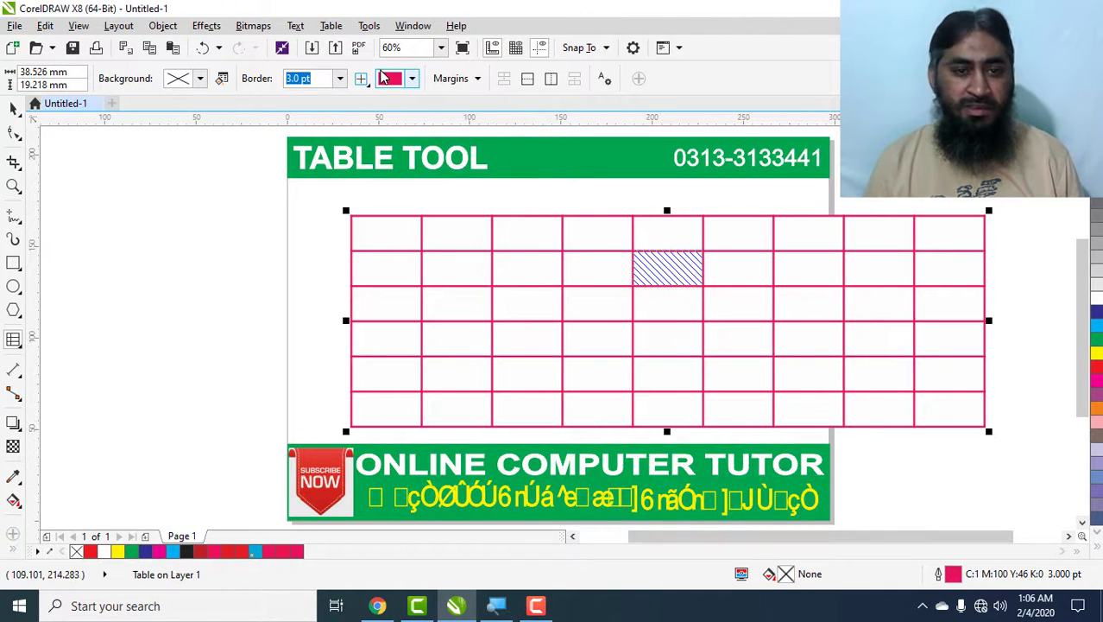
Select all cells in the table's first three rows and delete those rows.
click(295, 26)
mouse_move(320, 30)
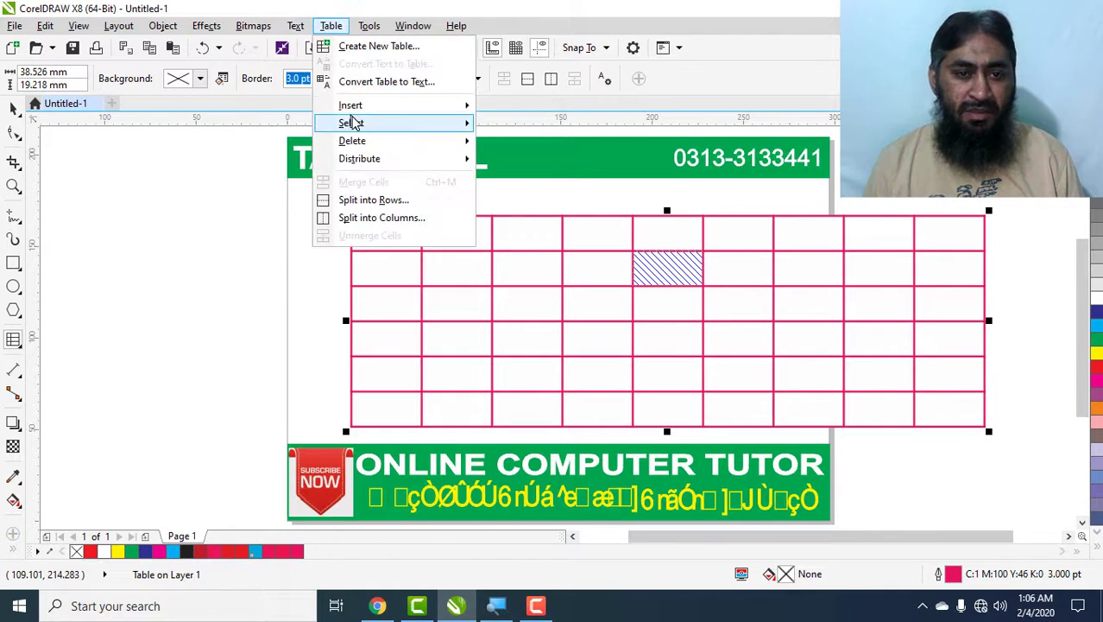
mouse_move(386, 143)
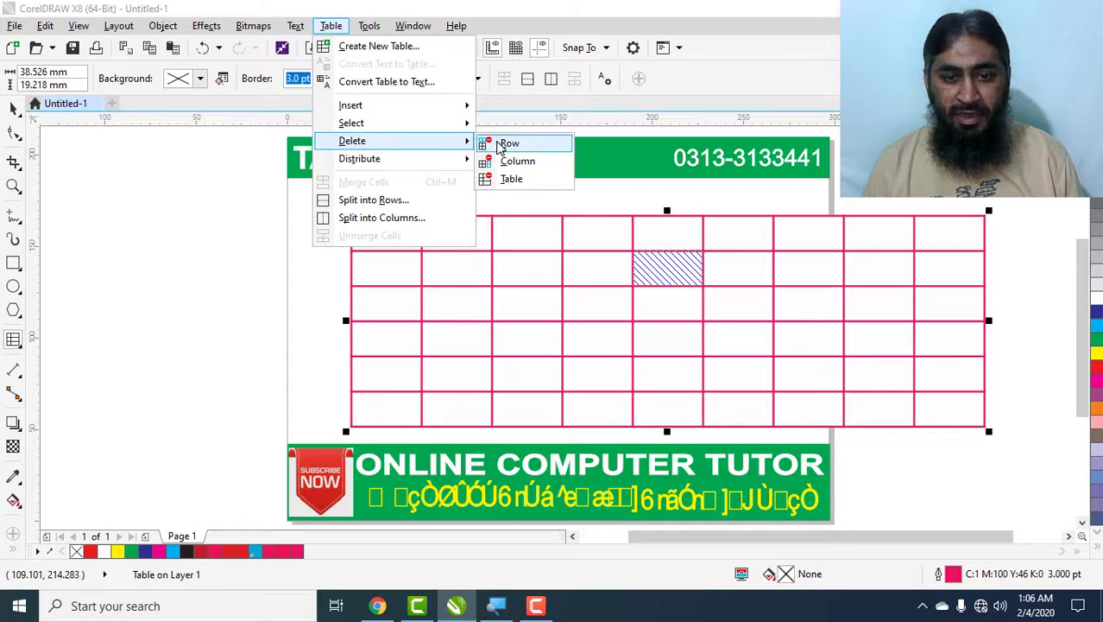
click(712, 261)
drag(409, 234, 950, 298)
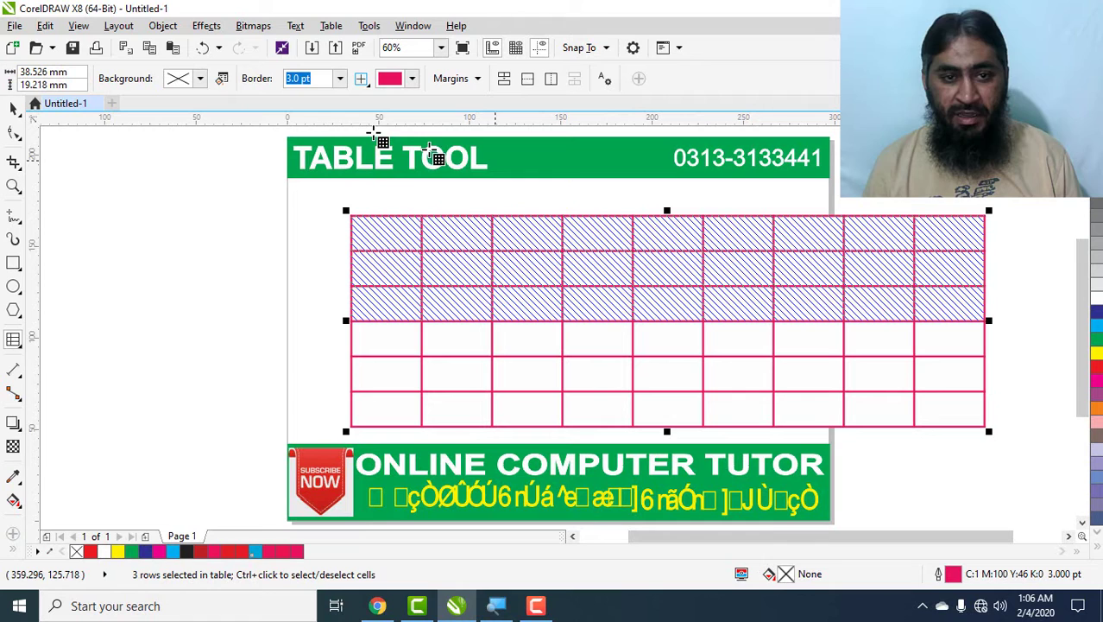
click(331, 25)
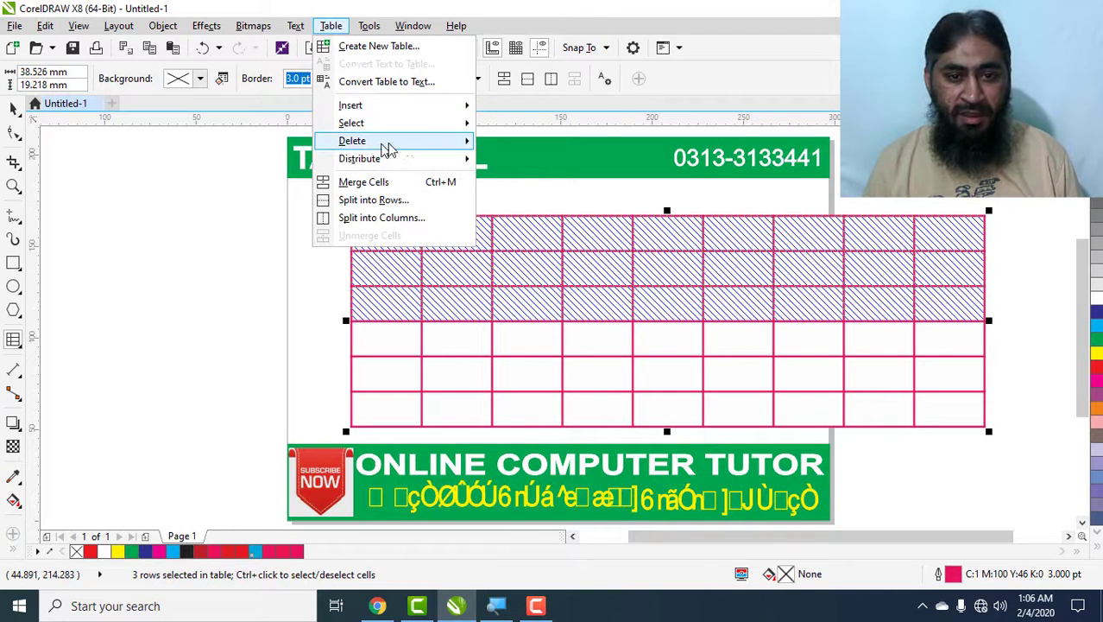
mouse_move(406, 140)
click(507, 142)
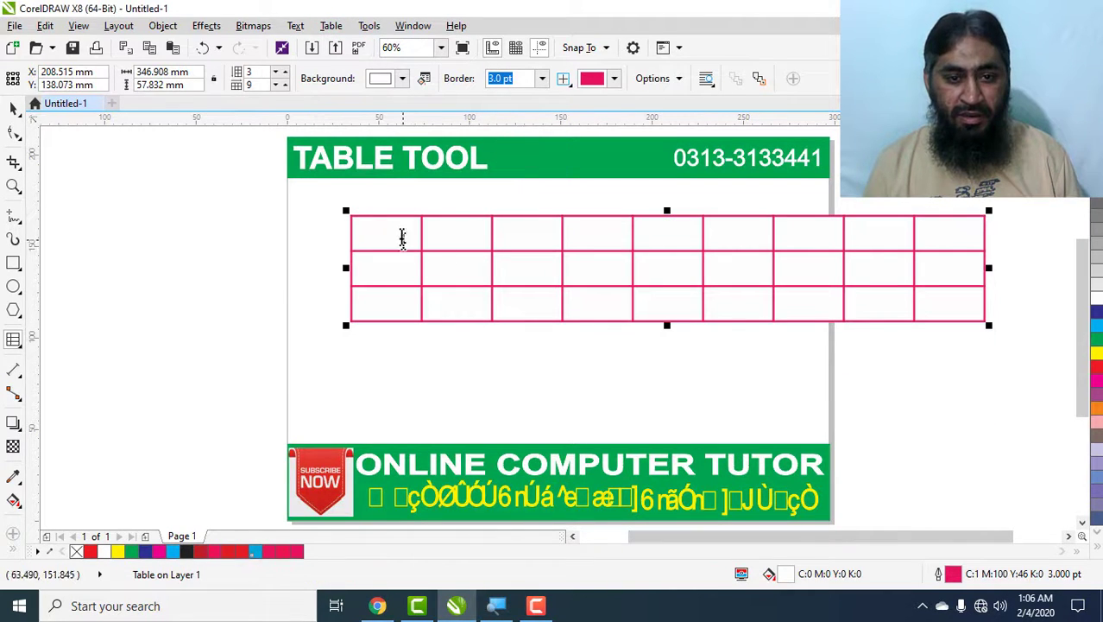
Select the table's first two columns across all rows and delete them.
drag(407, 234, 441, 308)
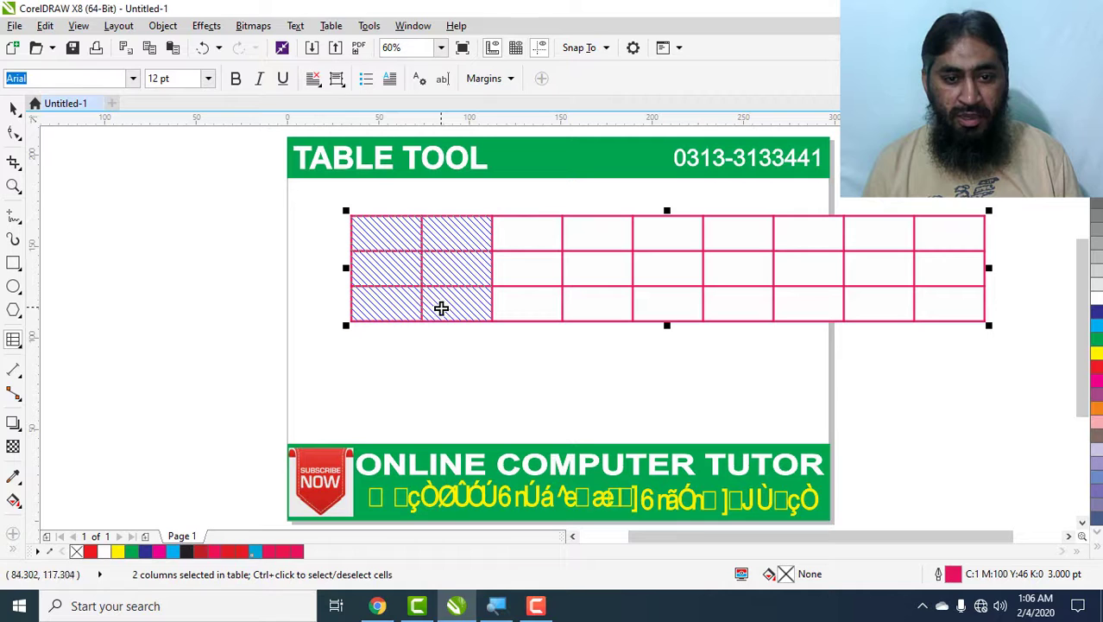
click(331, 25)
mouse_move(404, 141)
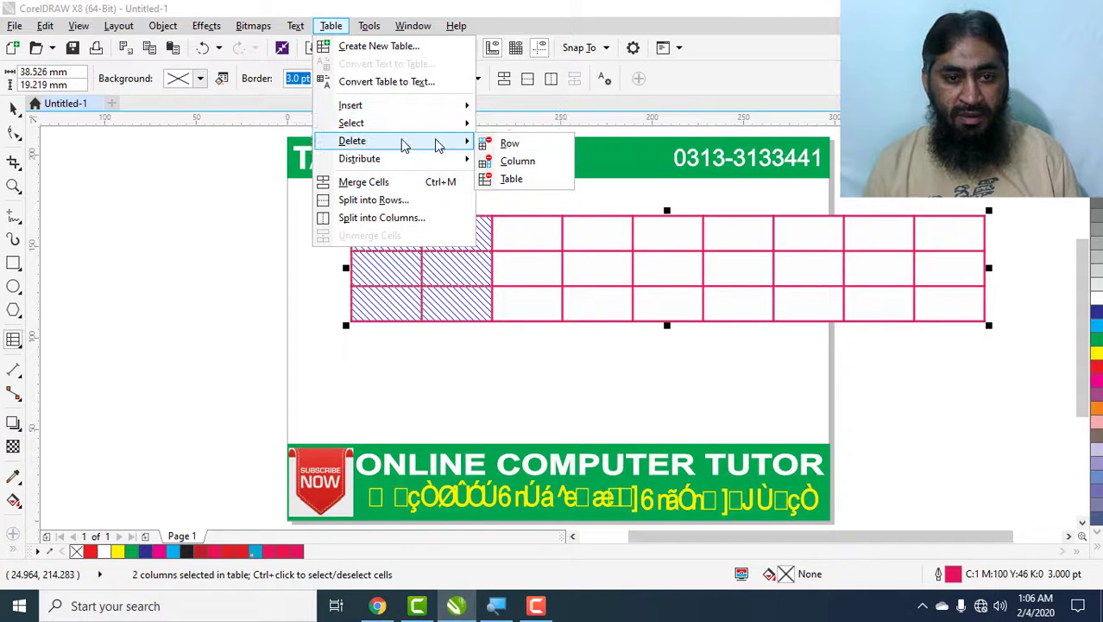
click(528, 162)
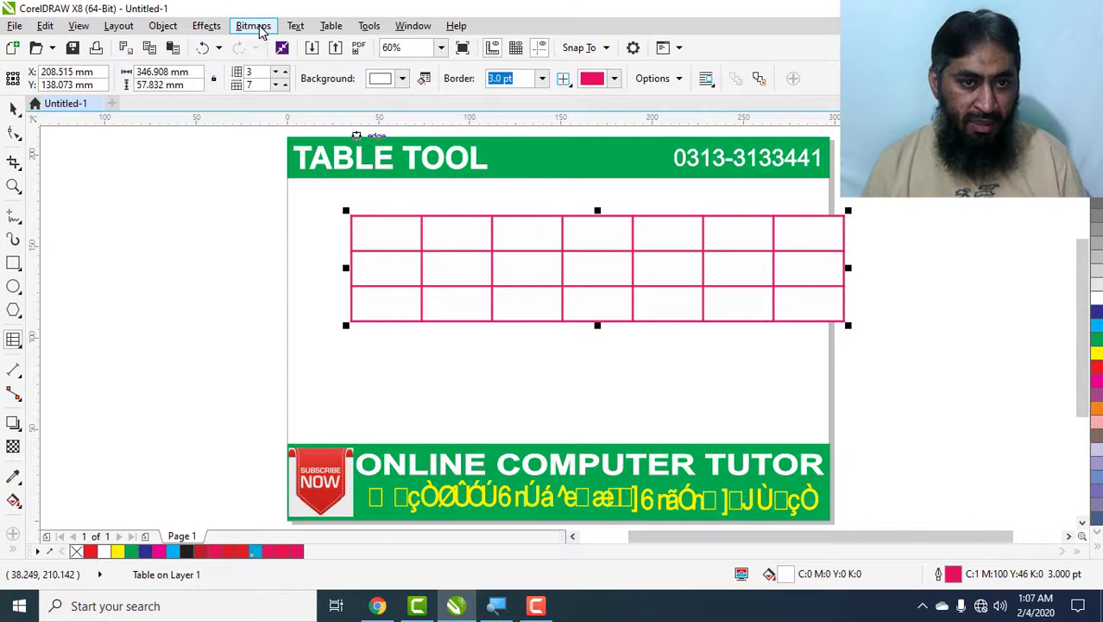
Select all cells of the table with the Select Table command.
click(295, 25)
mouse_move(377, 145)
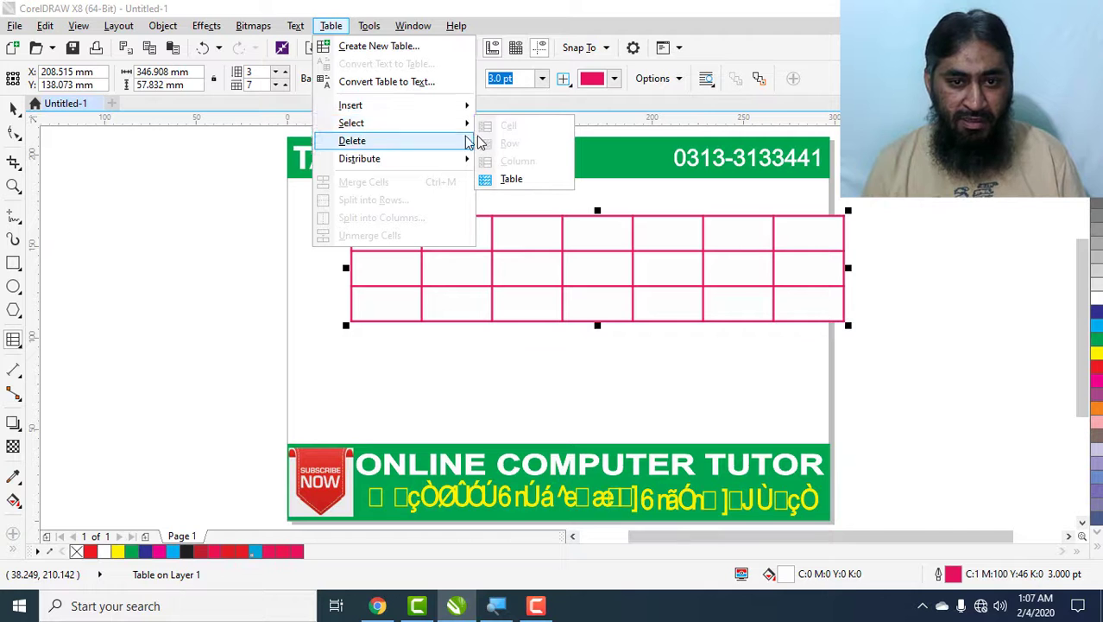
mouse_move(405, 122)
click(505, 182)
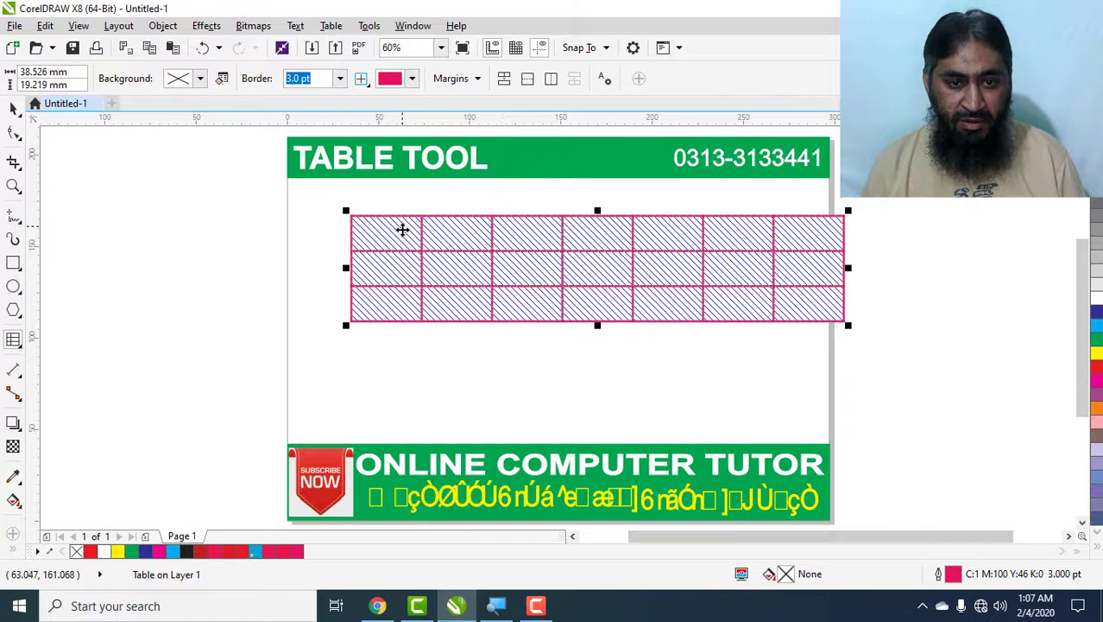
Select the table's entire first row and distribute its columns evenly.
drag(402, 229, 815, 246)
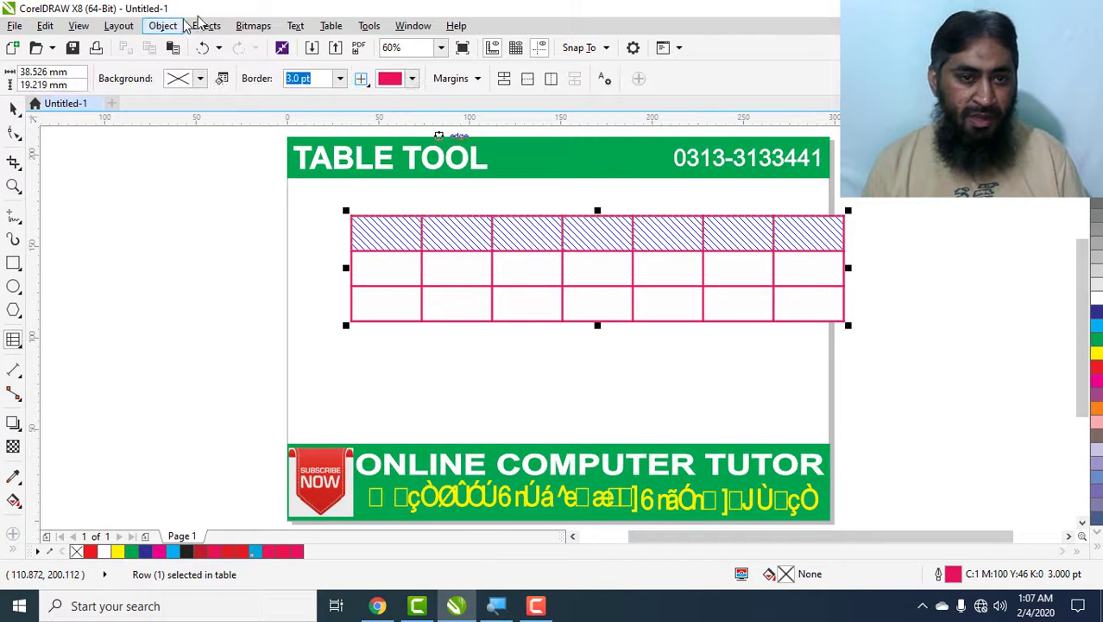
click(331, 26)
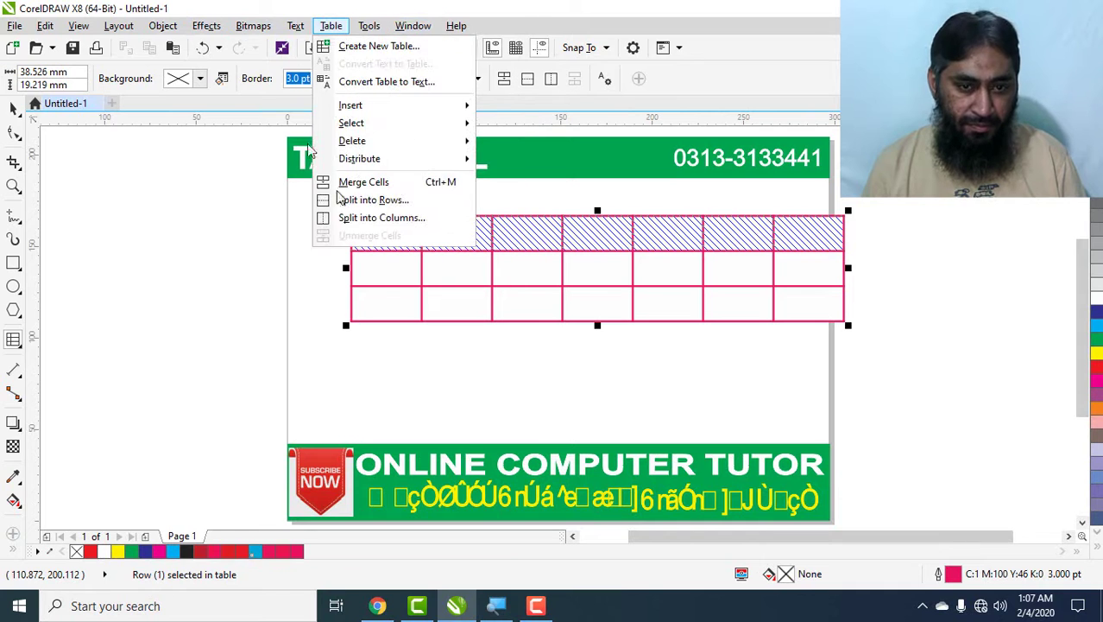
mouse_move(386, 164)
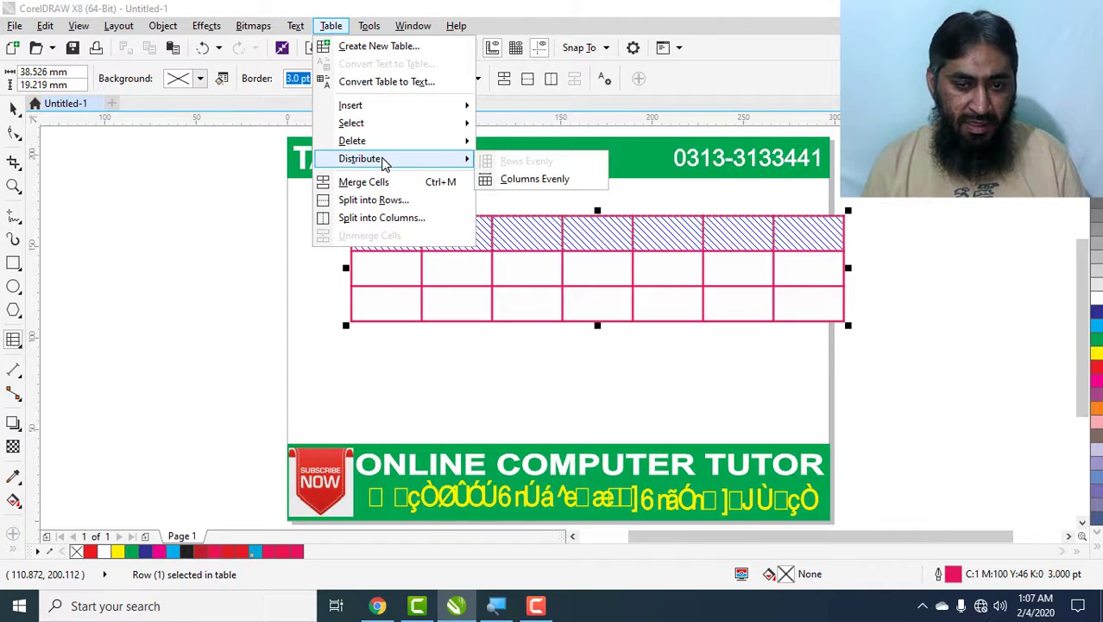
click(537, 181)
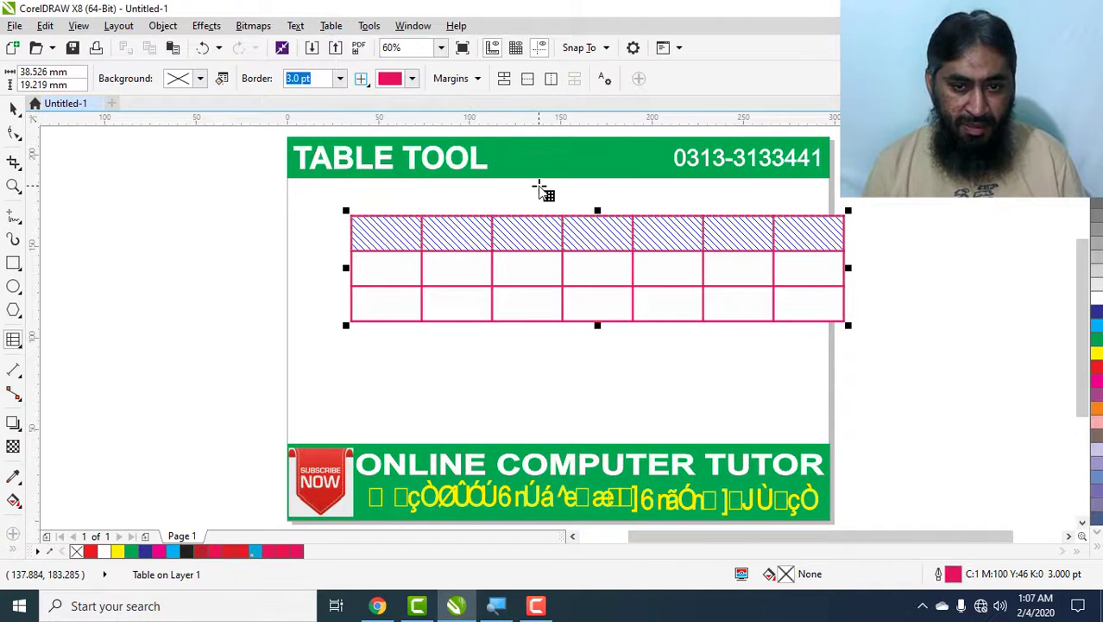
Select the table's entire first row, merge its cells, and undo the merge.
drag(550, 237, 714, 288)
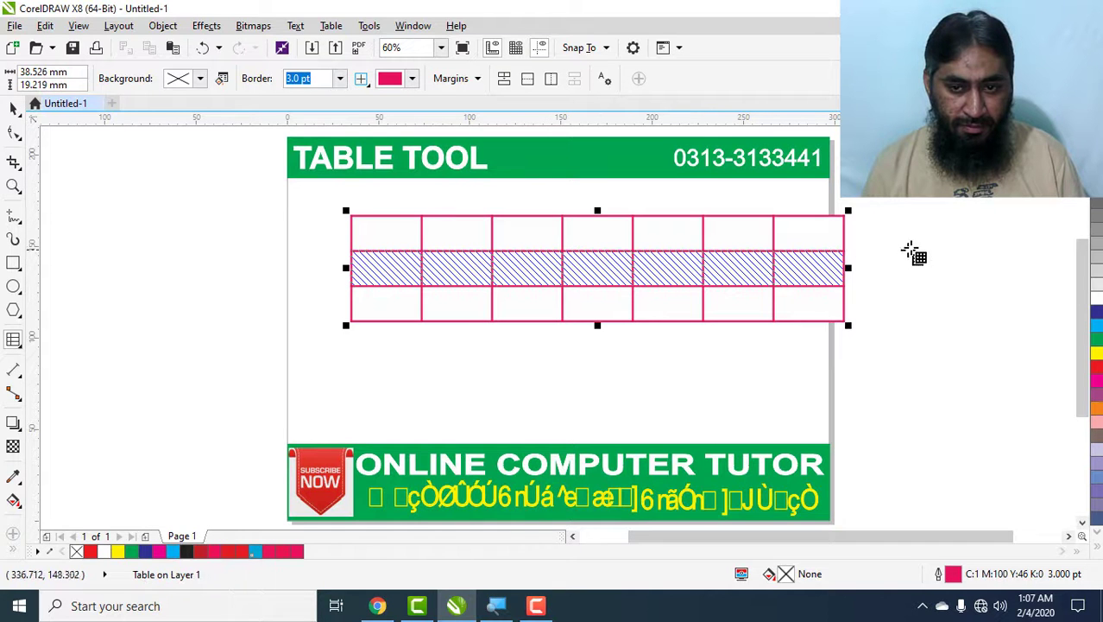
drag(820, 234, 340, 220)
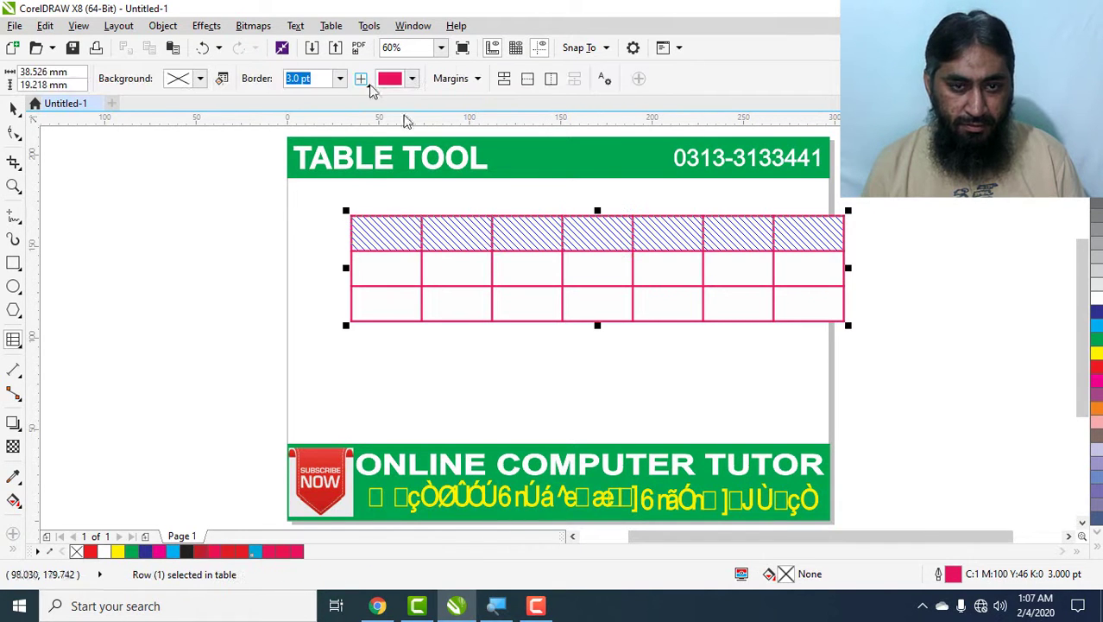
click(331, 26)
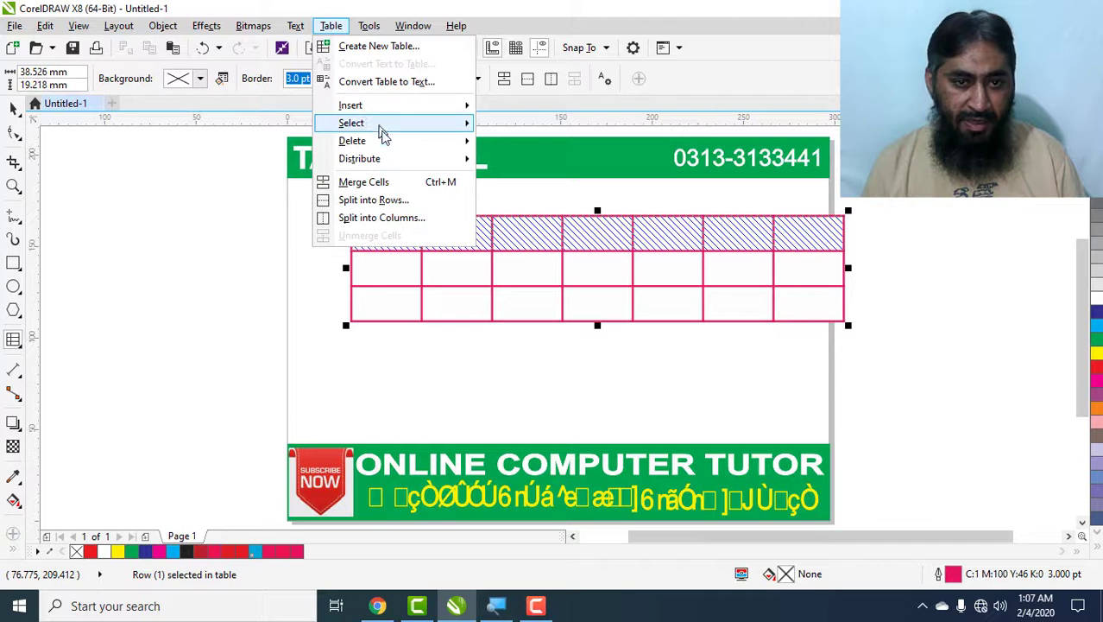
click(391, 183)
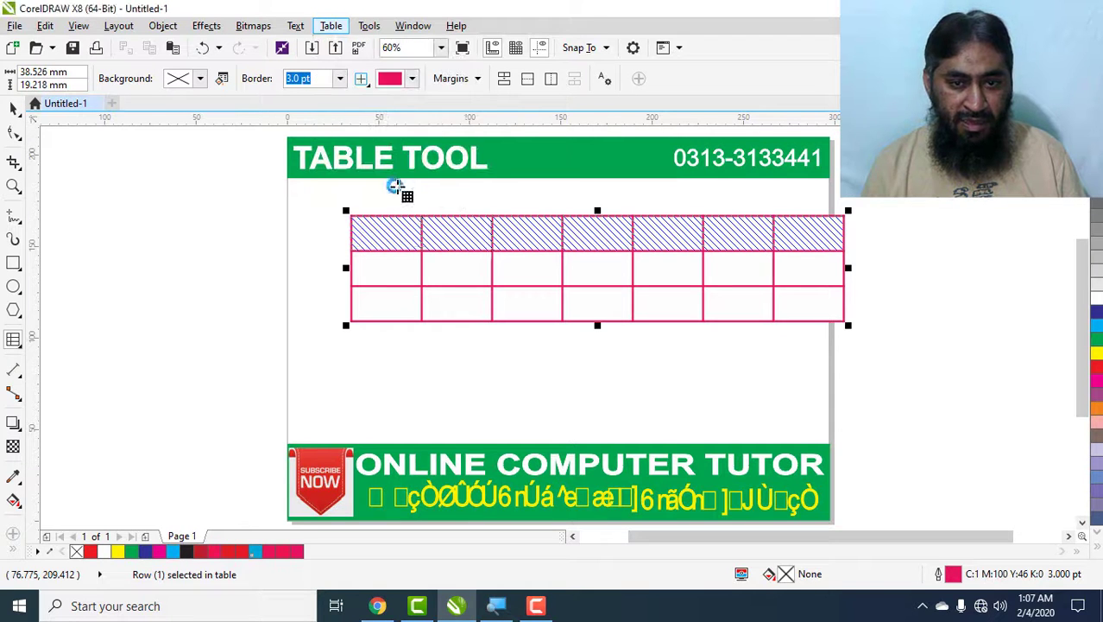
key(ctrl+z)
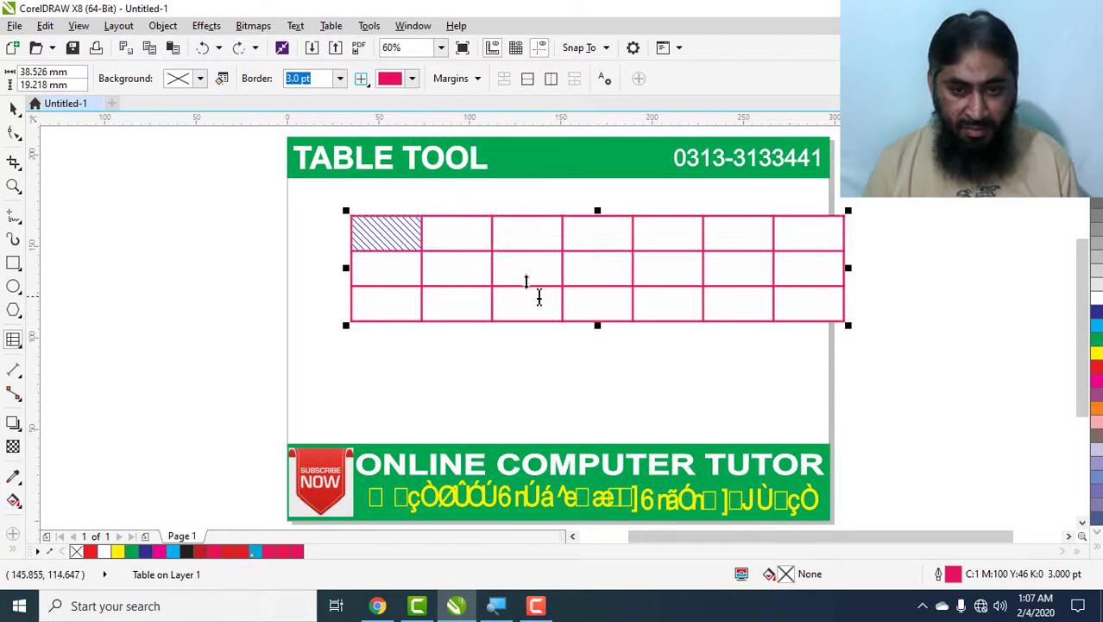
Select the four cells where the third and fourth columns meet the first two rows and merge them.
click(527, 266)
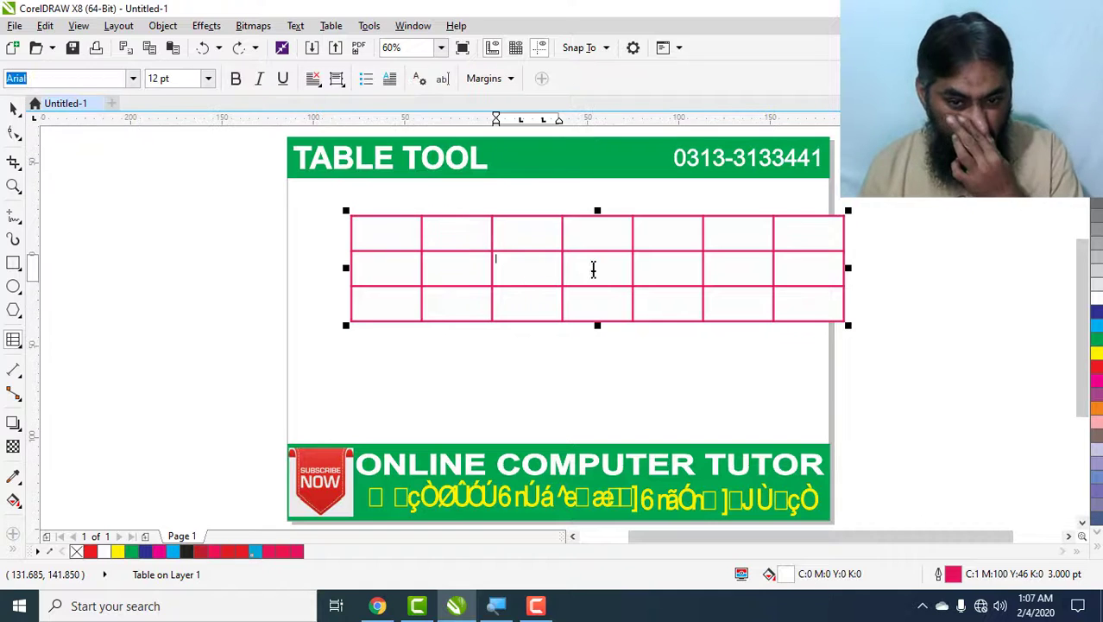
drag(529, 239, 620, 263)
click(330, 26)
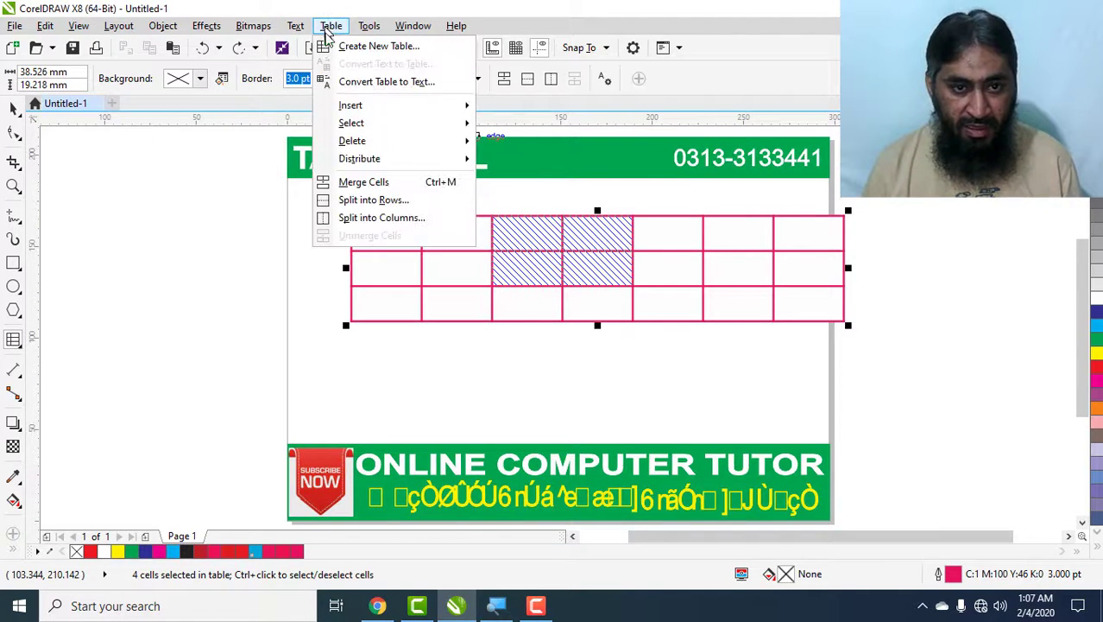
click(363, 182)
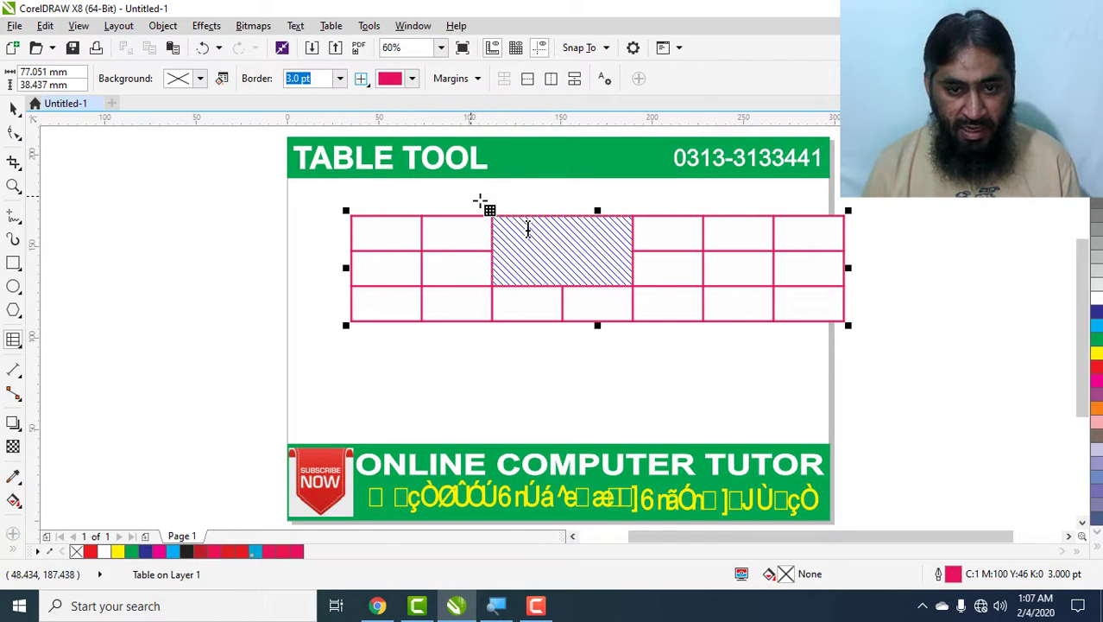
Select the large merged cell spanning the first two rows and split it into 3 rows.
click(535, 263)
click(331, 26)
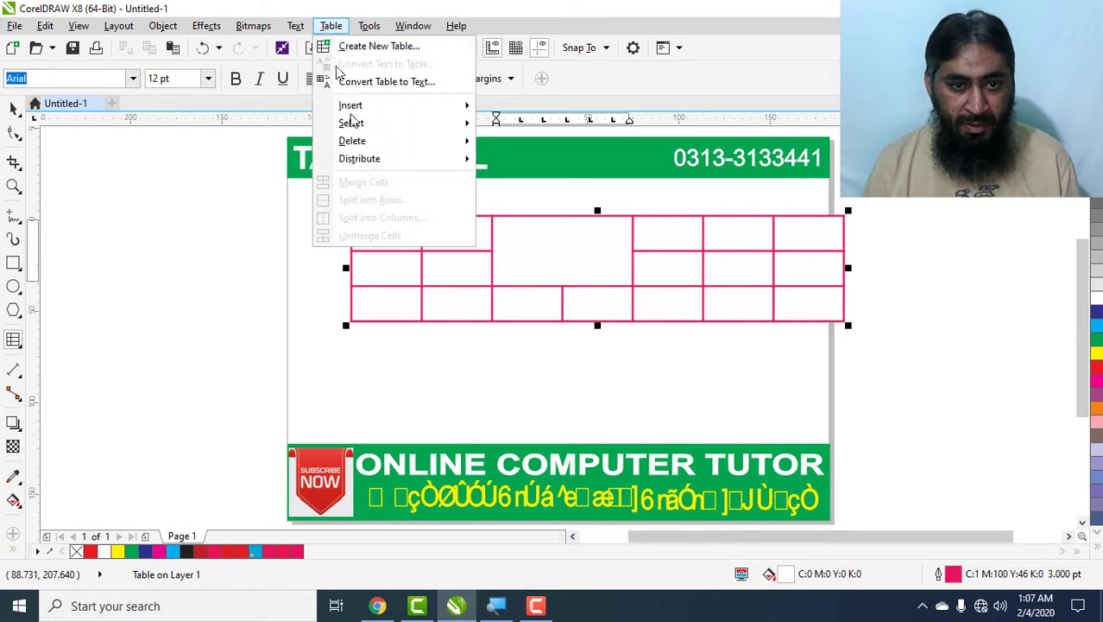
mouse_move(381, 164)
click(520, 237)
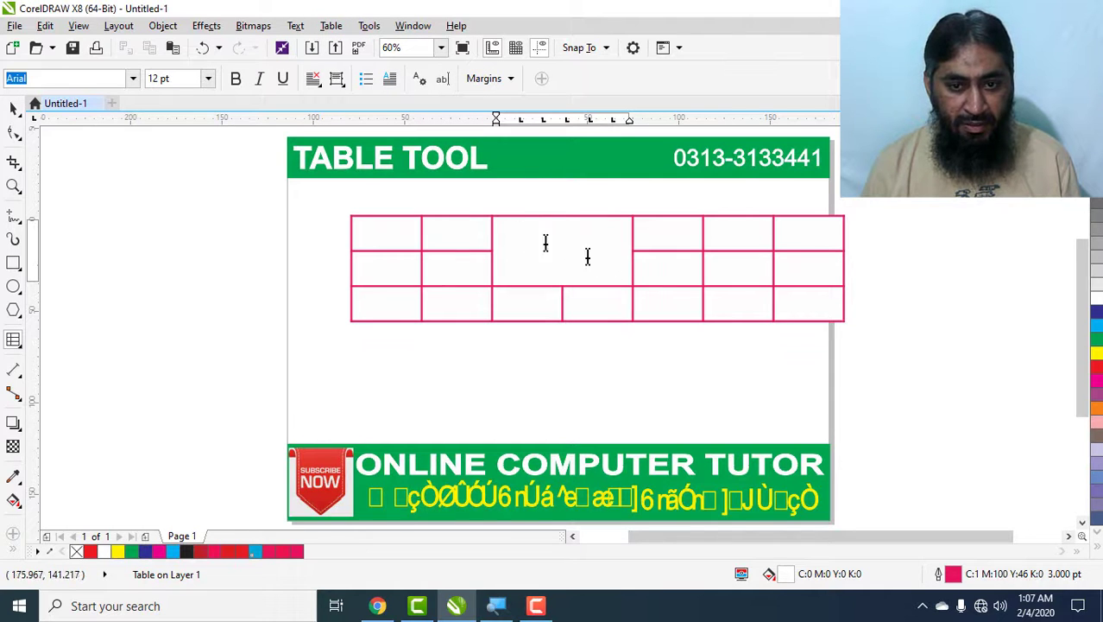
drag(586, 257, 470, 226)
click(523, 240)
click(584, 265)
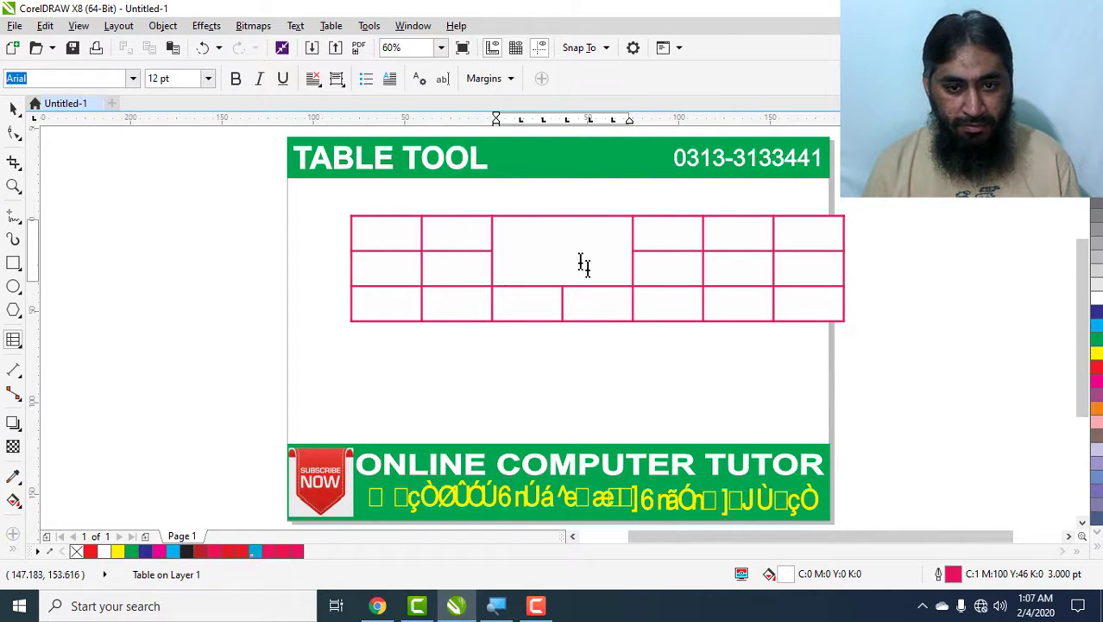
drag(607, 285, 613, 280)
click(331, 26)
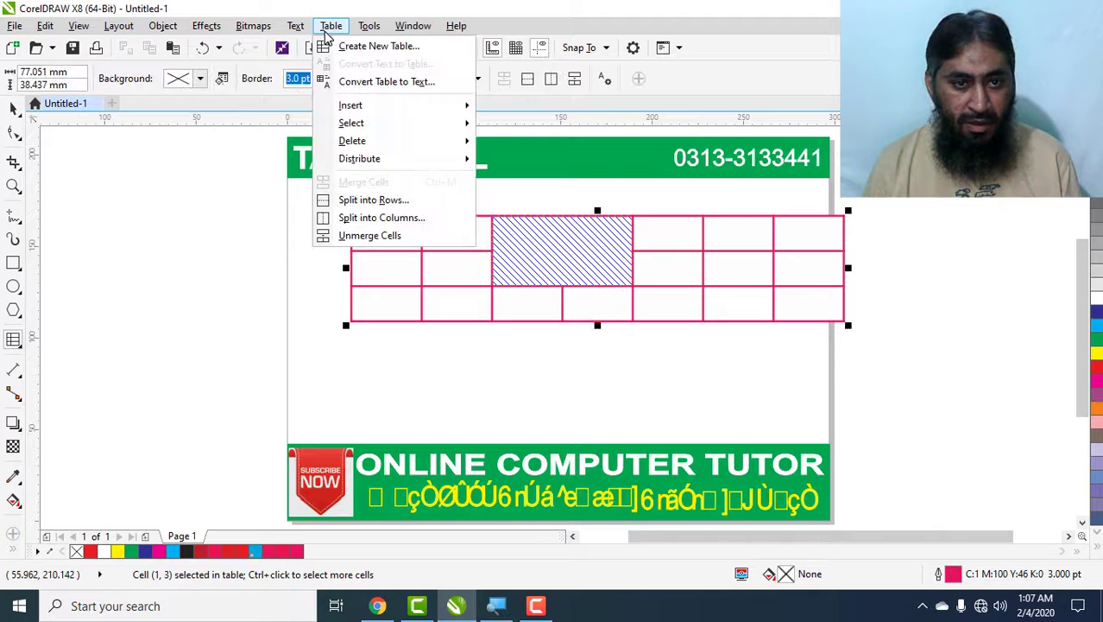
click(418, 205)
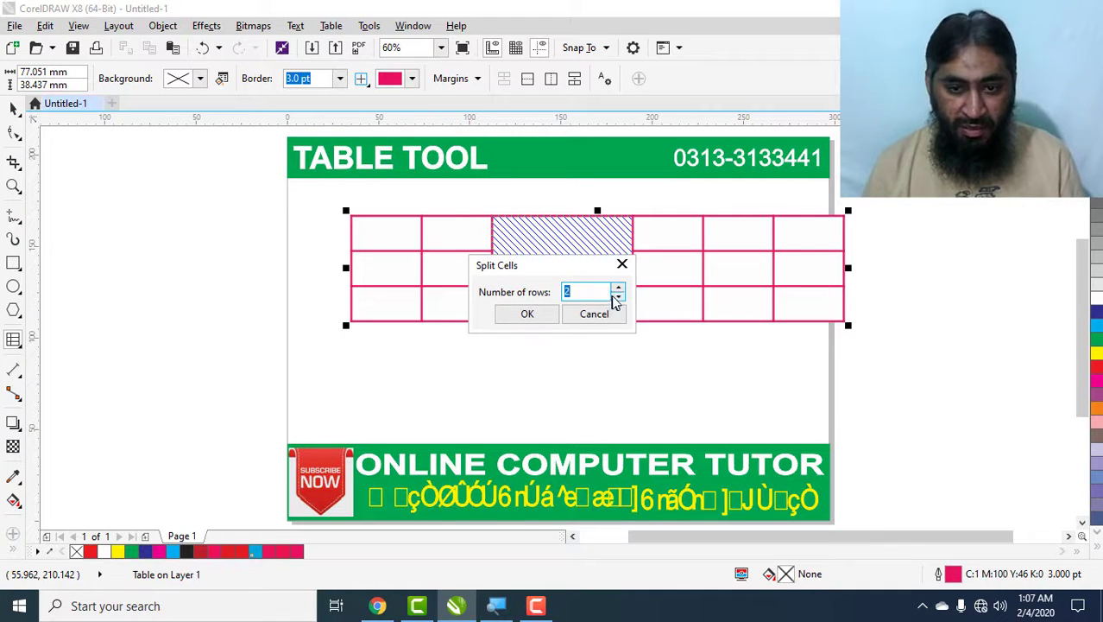
click(618, 288)
click(527, 313)
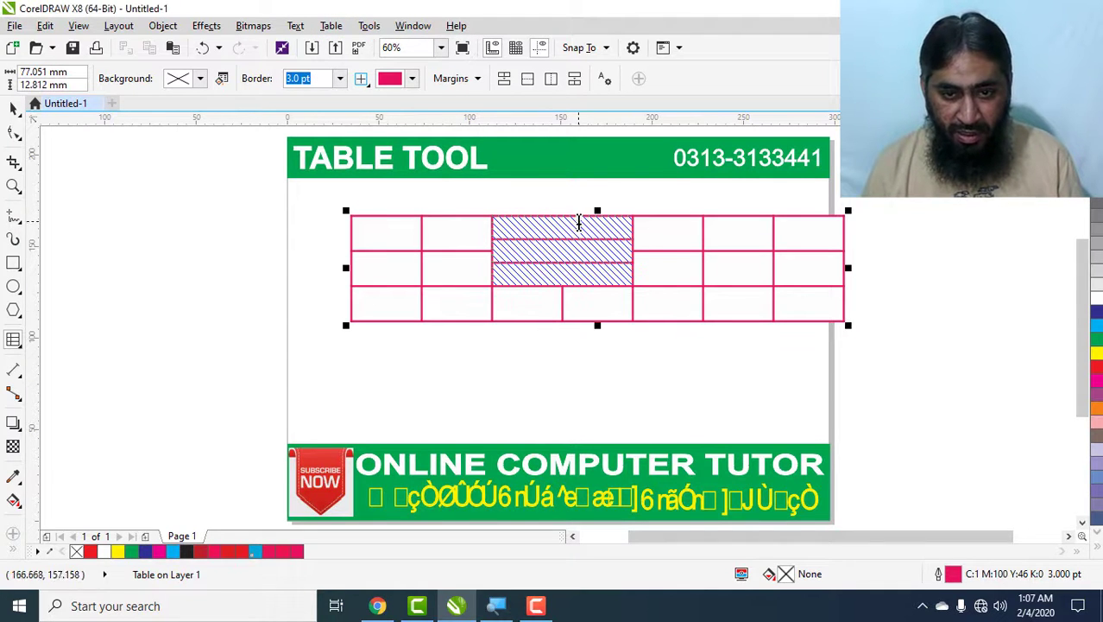
Split each of the three selected stacked cells into 3 columns.
click(330, 25)
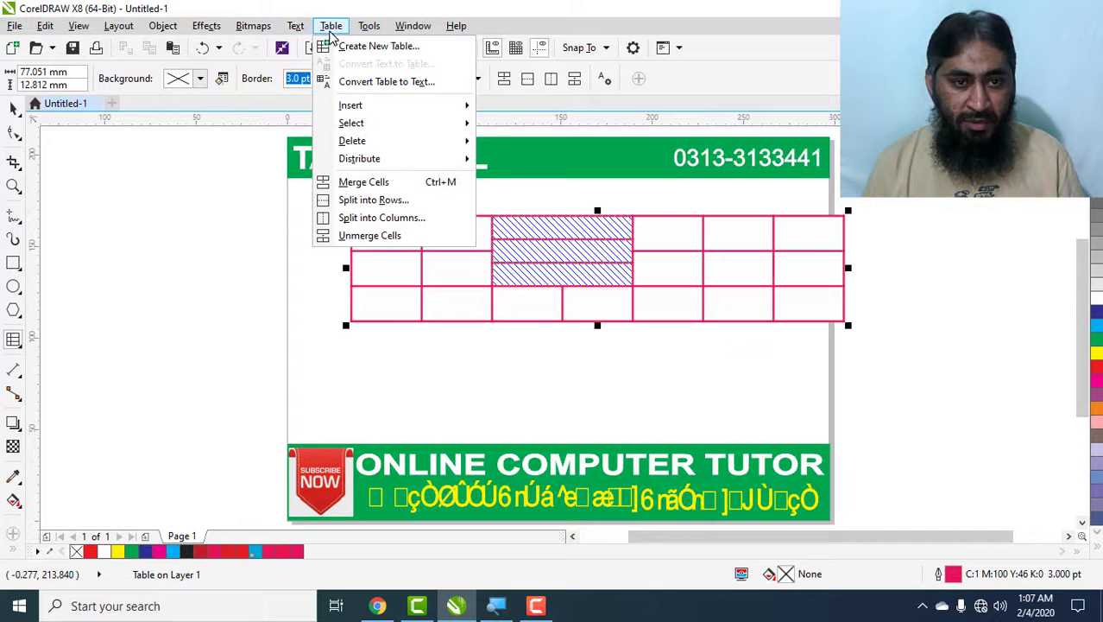
click(375, 221)
click(627, 288)
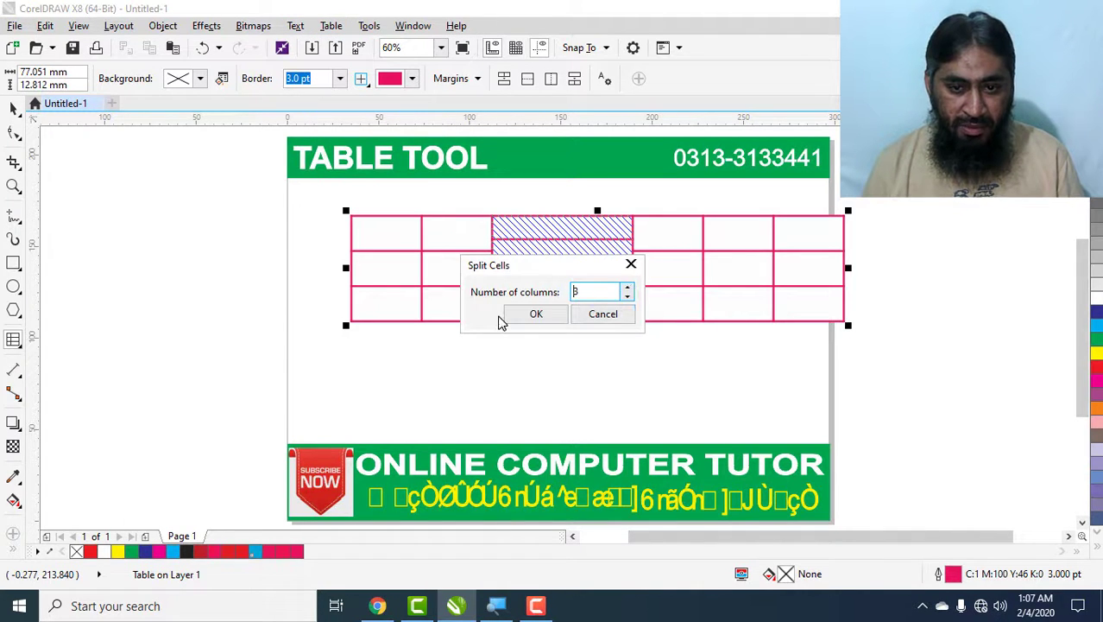
click(524, 313)
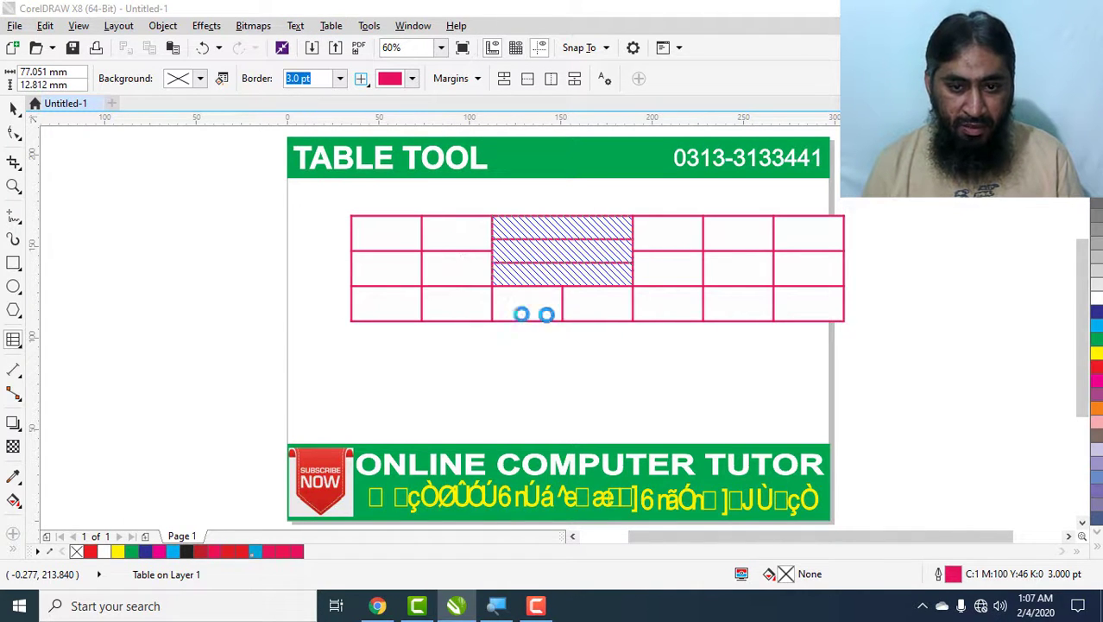
click(604, 226)
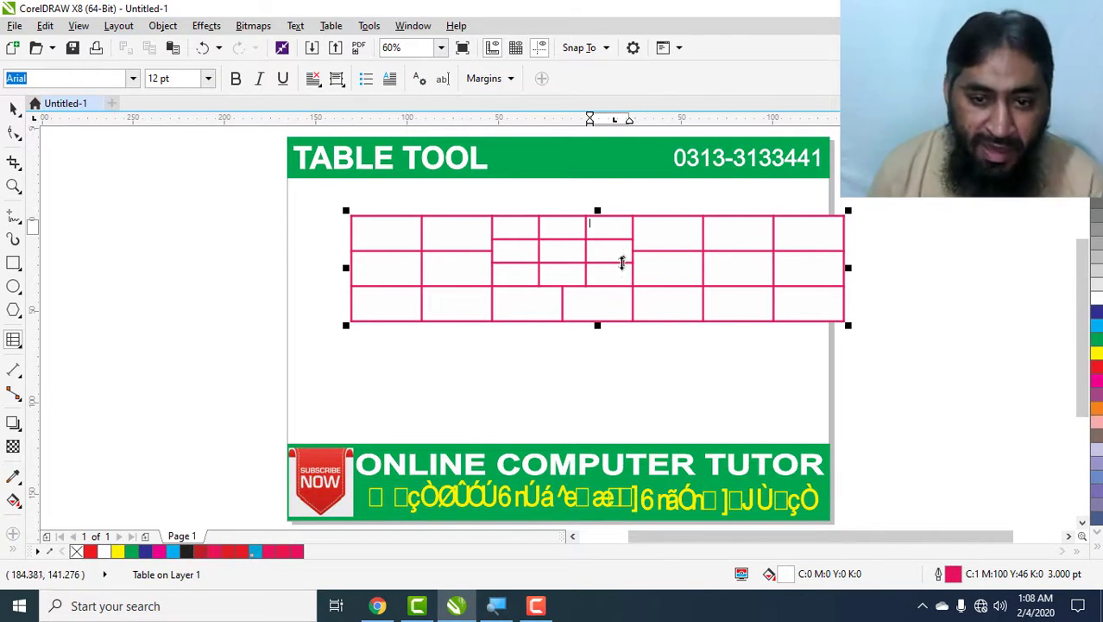
Merge the two third-row cells directly below the split block and unmerge the combined cell.
mouse_move(564, 291)
mouse_down()
mouse_move(613, 298)
mouse_move(509, 286)
mouse_up()
click(331, 26)
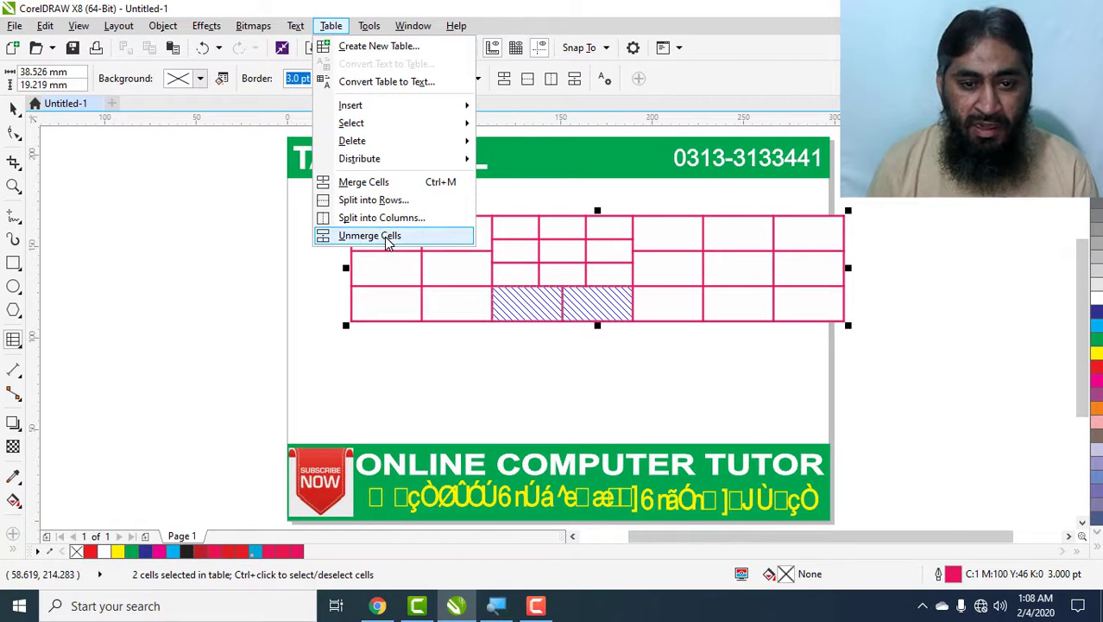
click(380, 184)
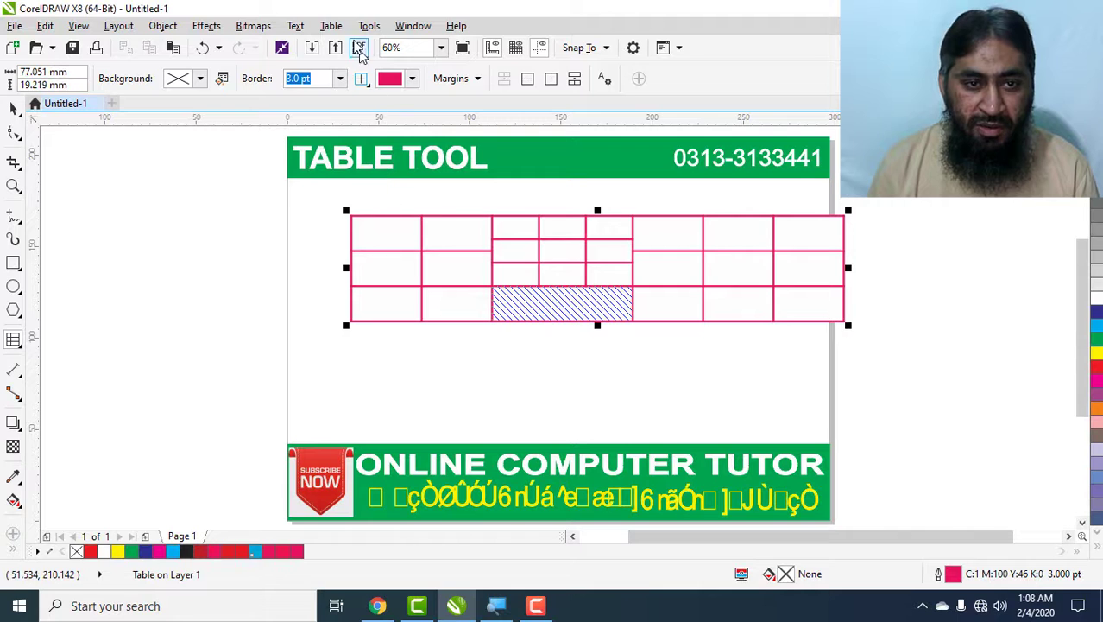
click(331, 26)
click(375, 235)
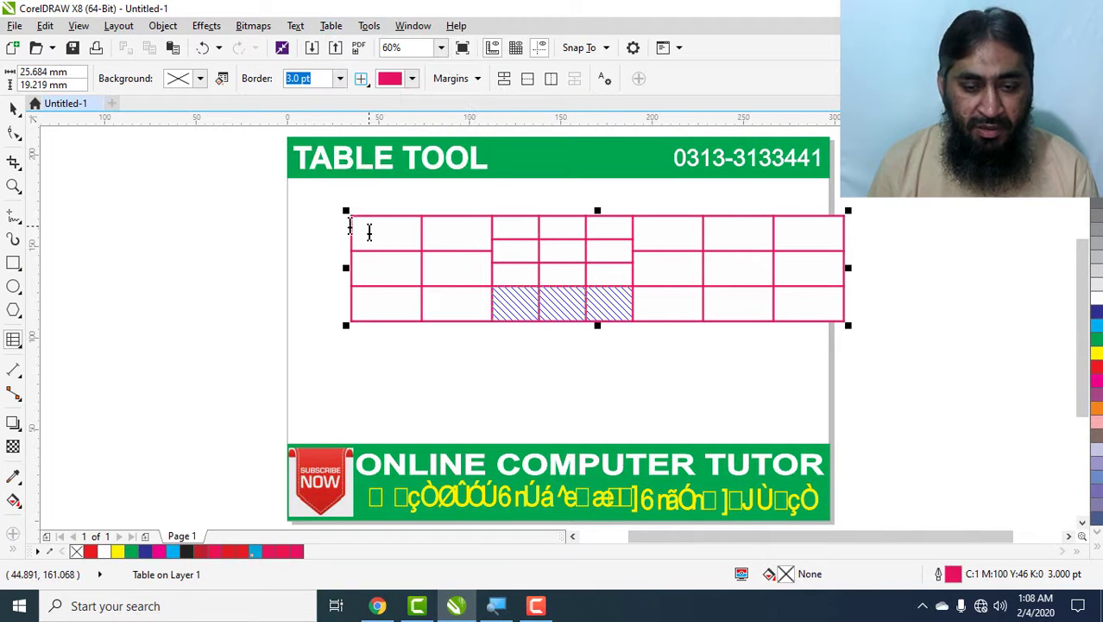
click(616, 296)
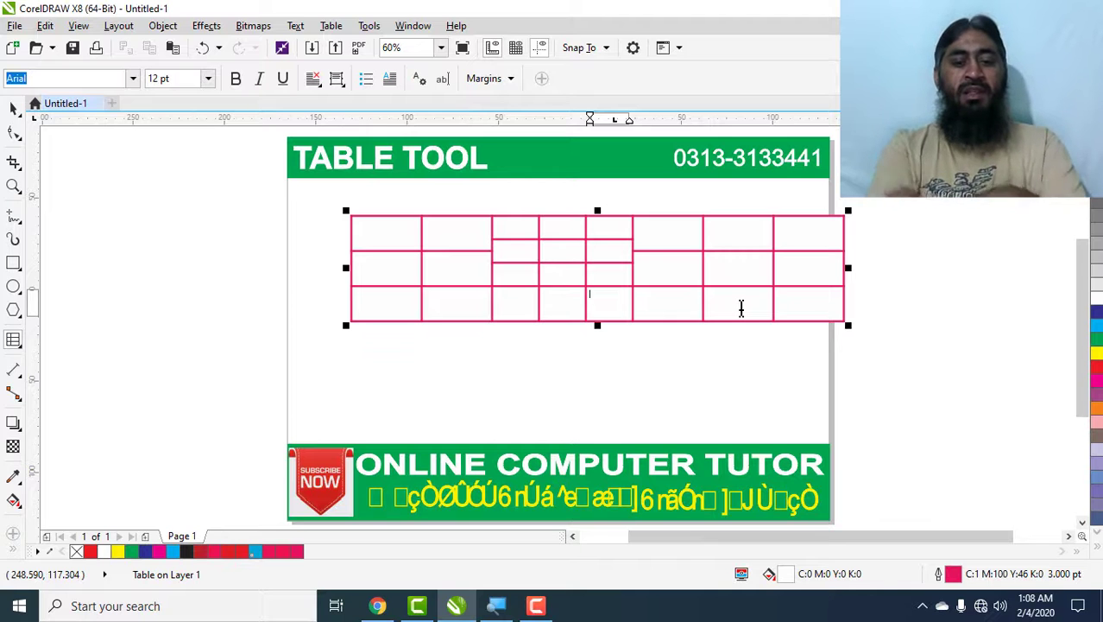
Select the first six cells of the third row and review the shortcut commands offered for them.
drag(688, 311, 404, 315)
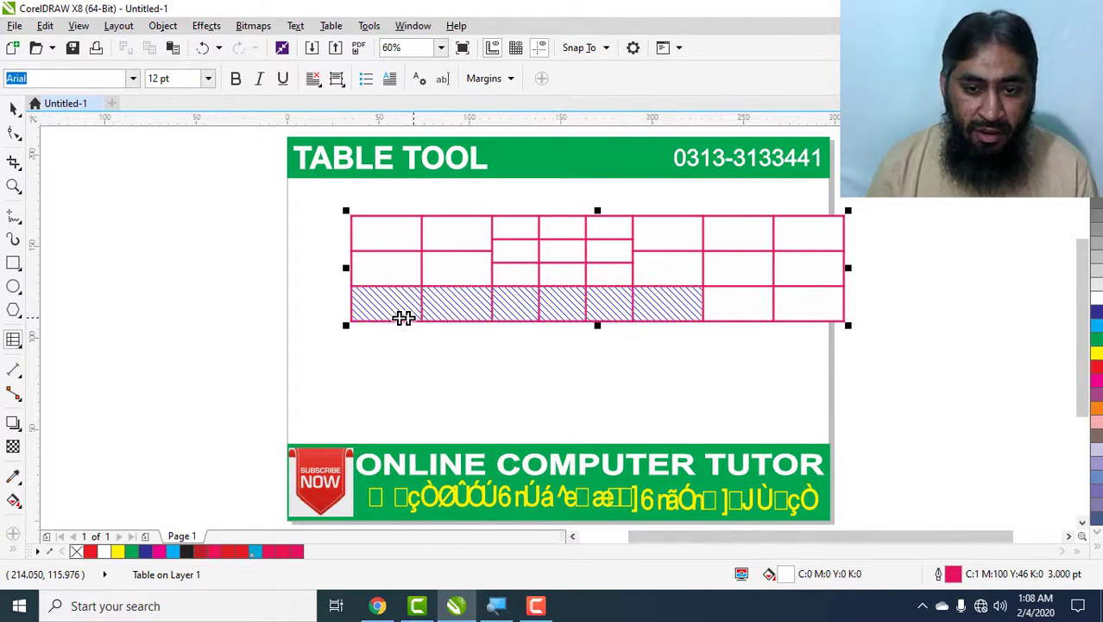
right_click(439, 307)
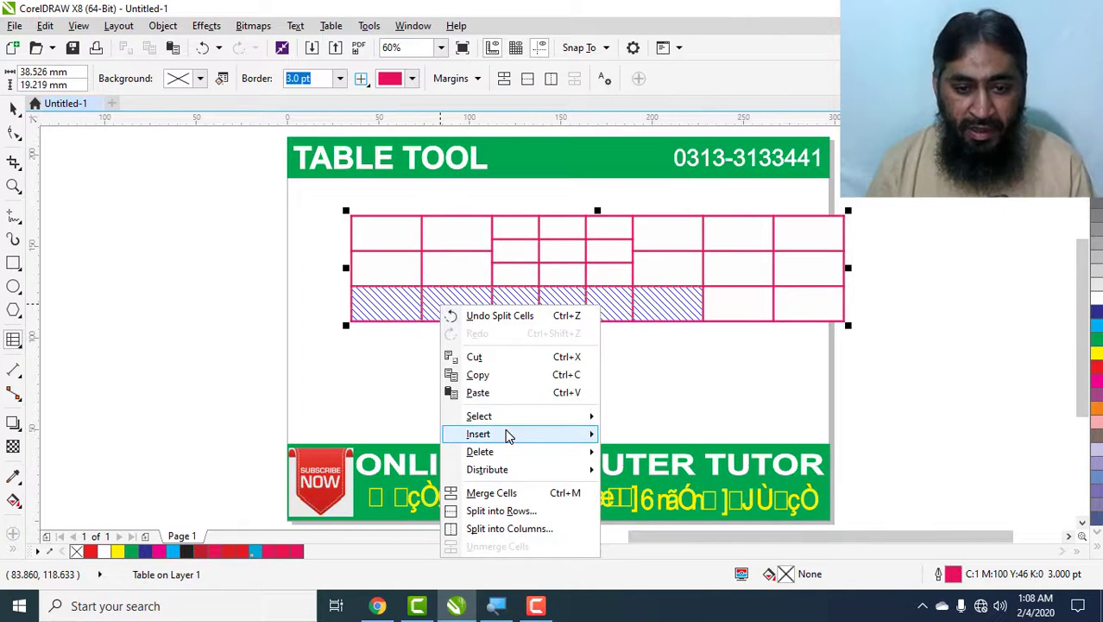
mouse_move(509, 420)
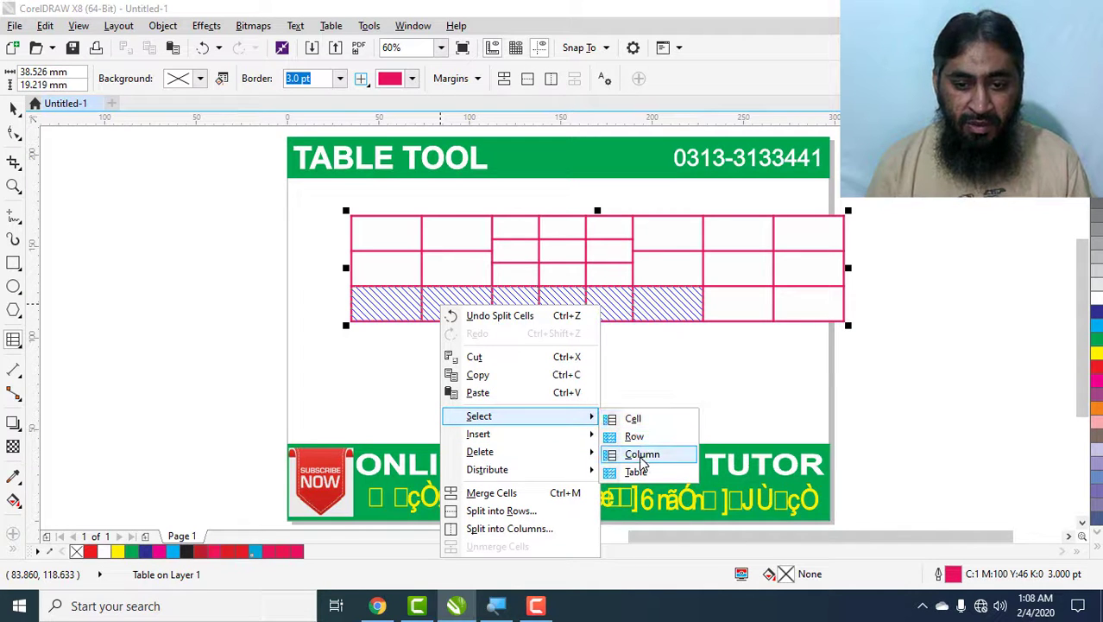
mouse_move(556, 434)
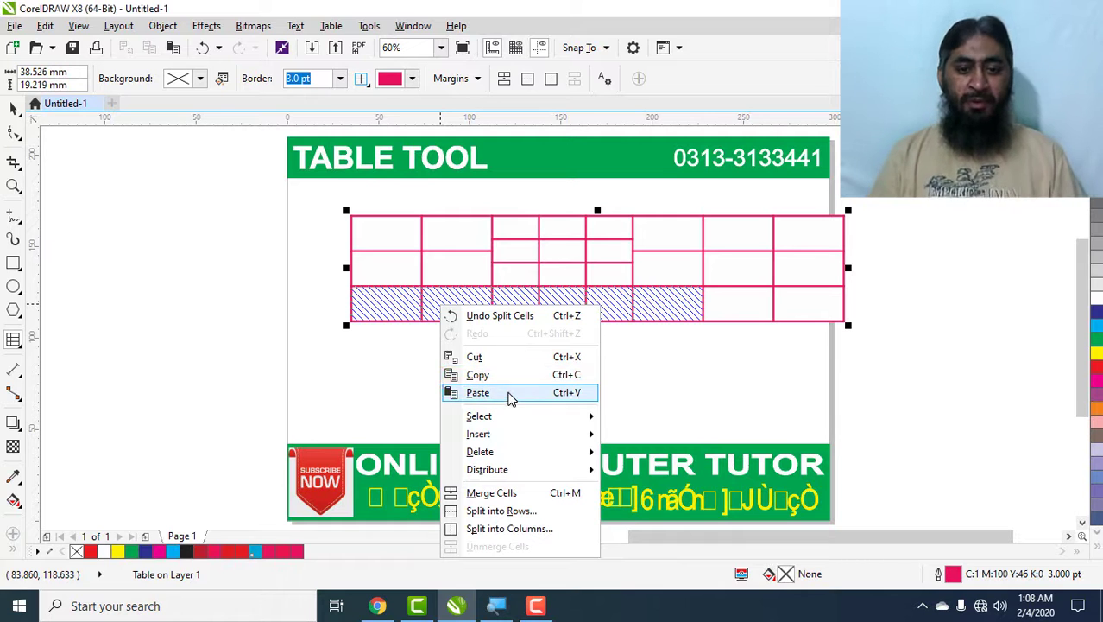
click(642, 266)
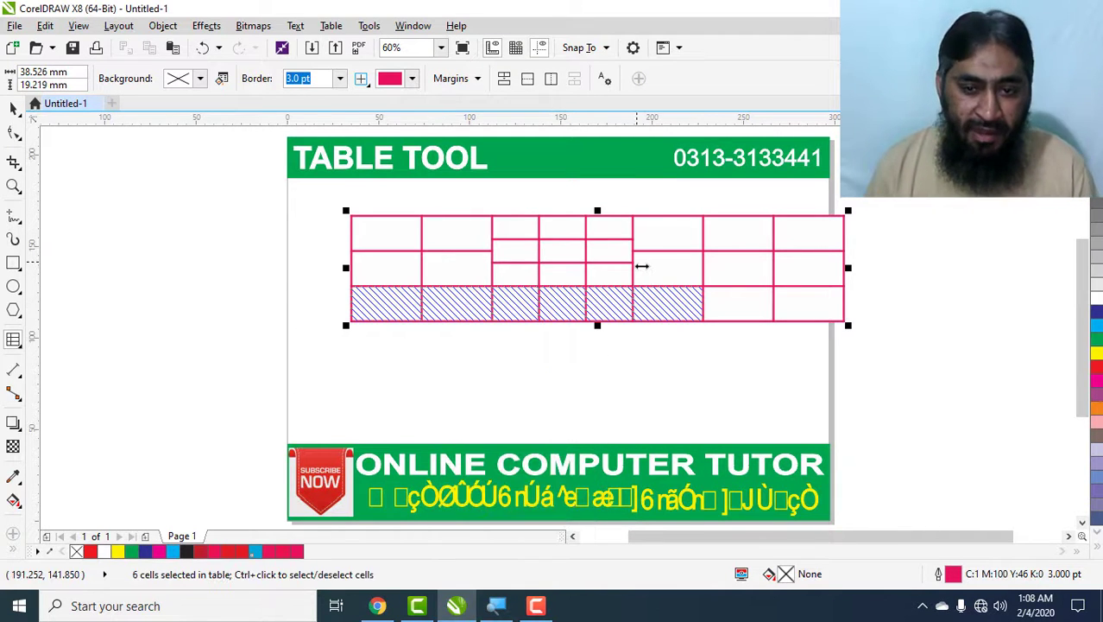